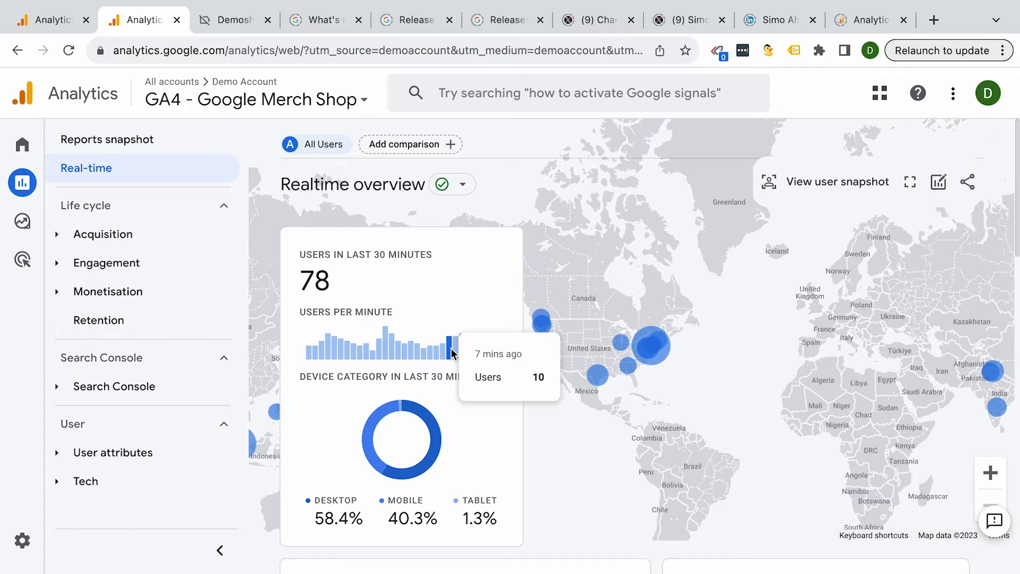
Scroll to the realtime Conversions by Event name card and page forward to reveal the purchase event
scroll(451, 350, "down", 5)
scroll(451, 355, "down", 2)
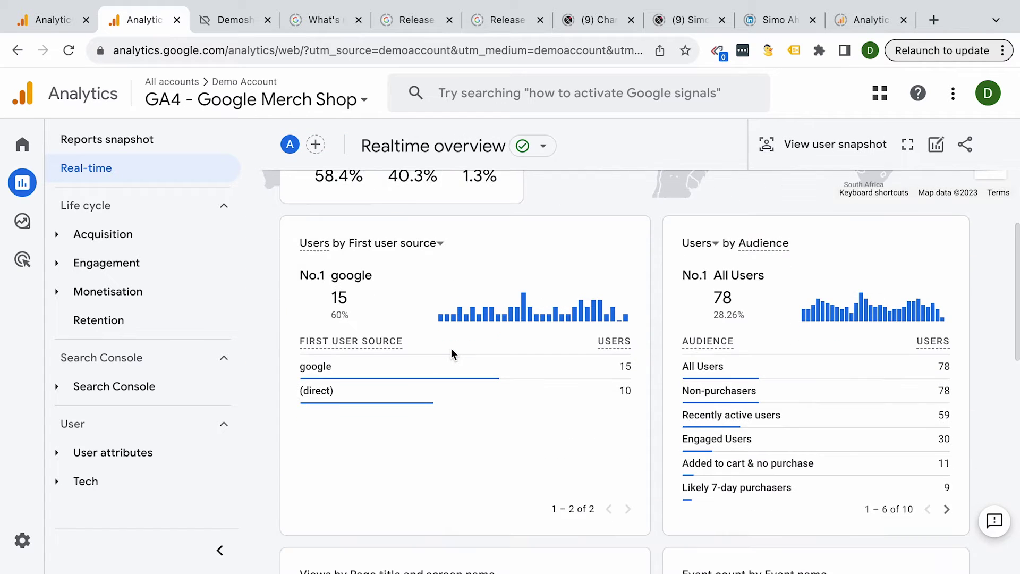
scroll(451, 349, "down", 1)
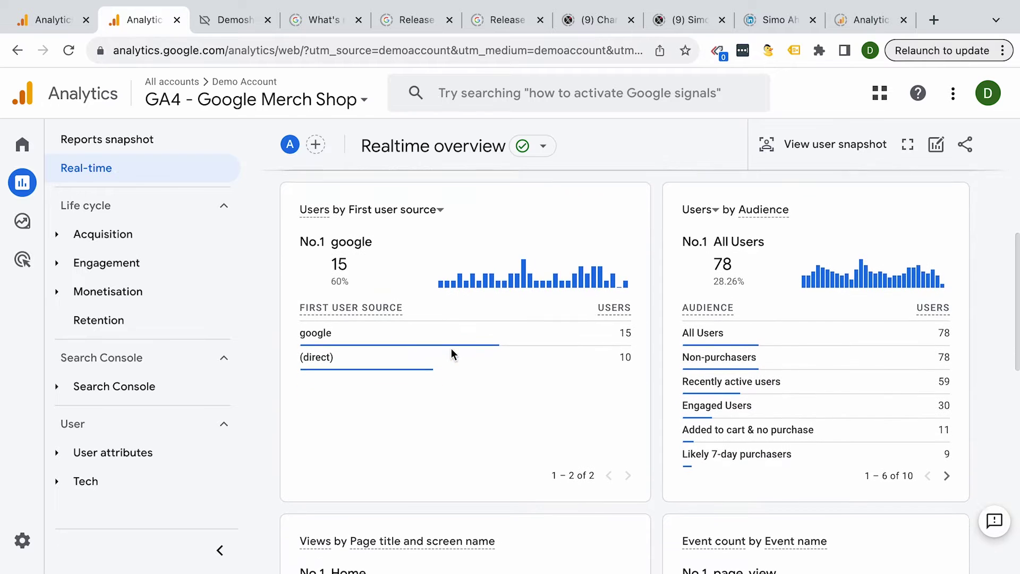
mouse_move(848, 268)
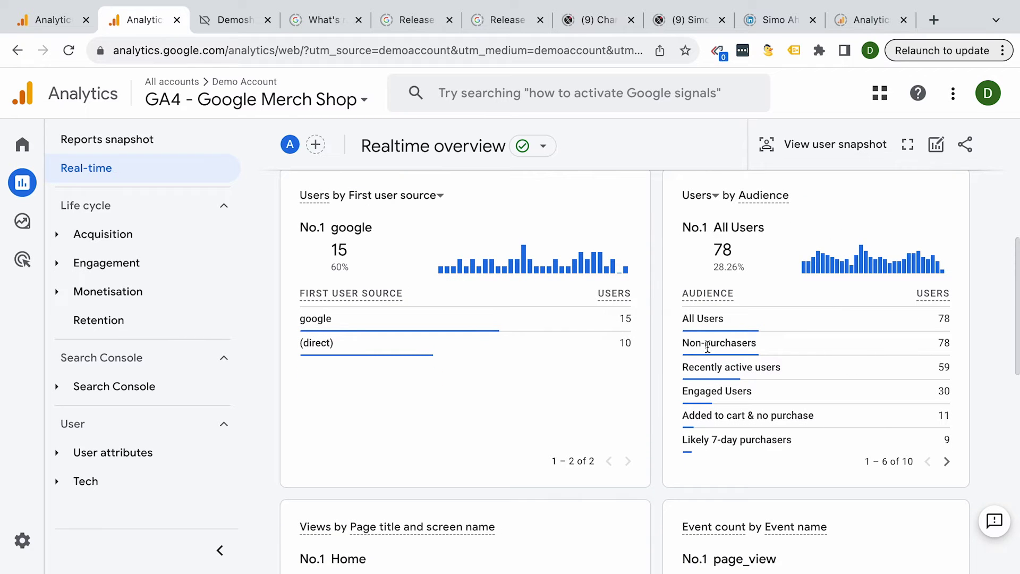
scroll(708, 350, "down", 5)
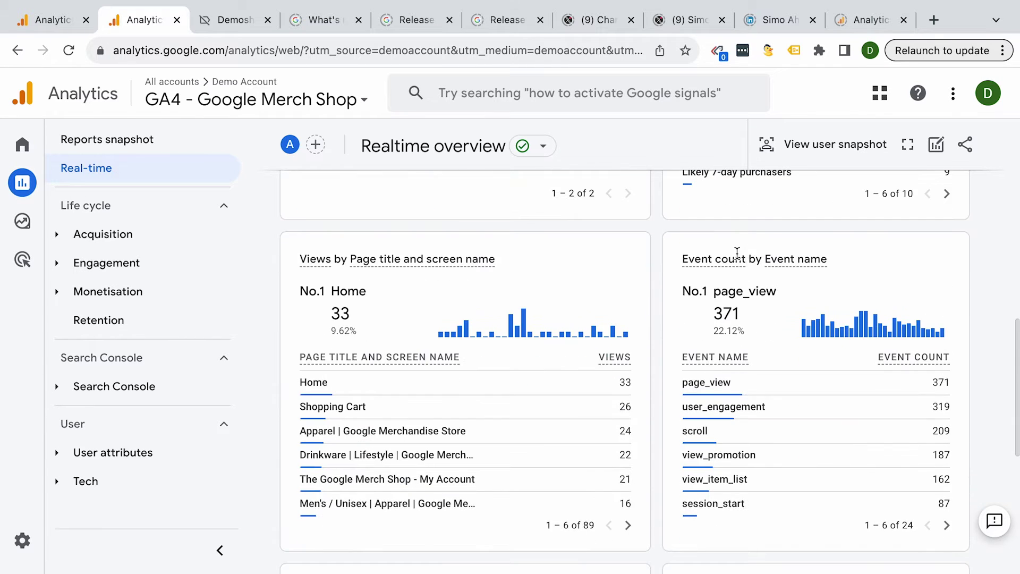
scroll(721, 411, "down", 1)
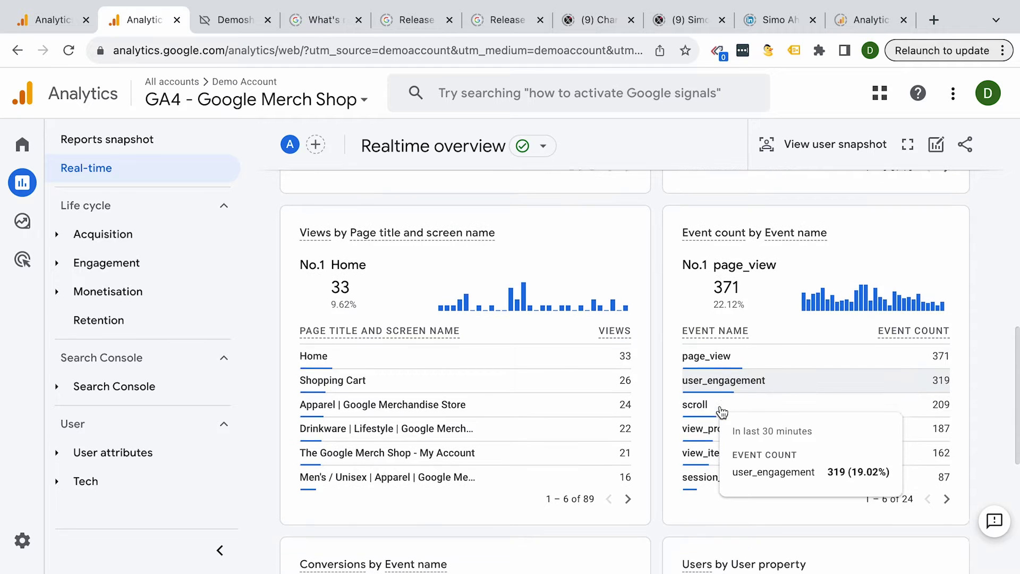
scroll(546, 423, "down", 1)
scroll(545, 423, "down", 5)
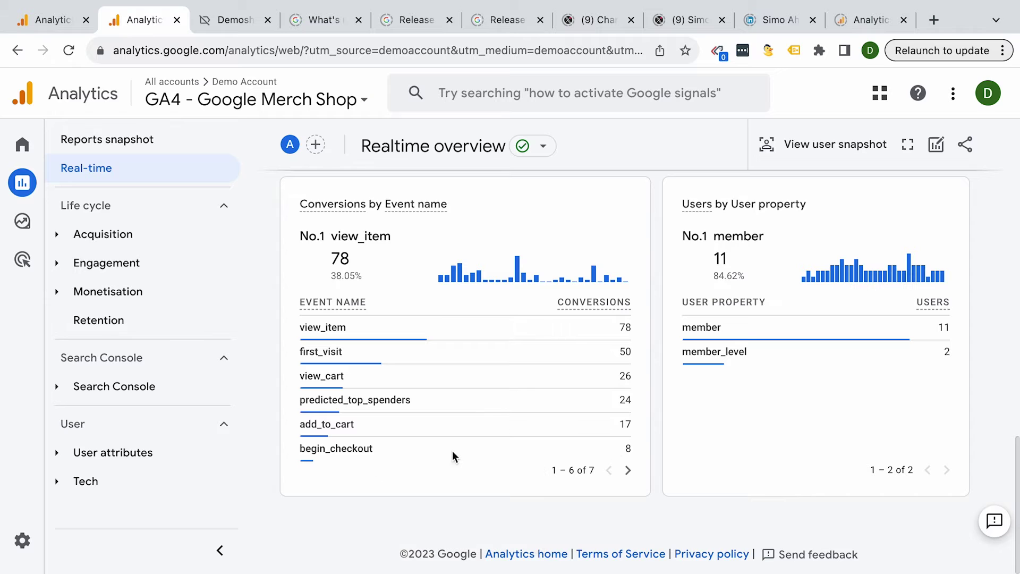
left_click(630, 471)
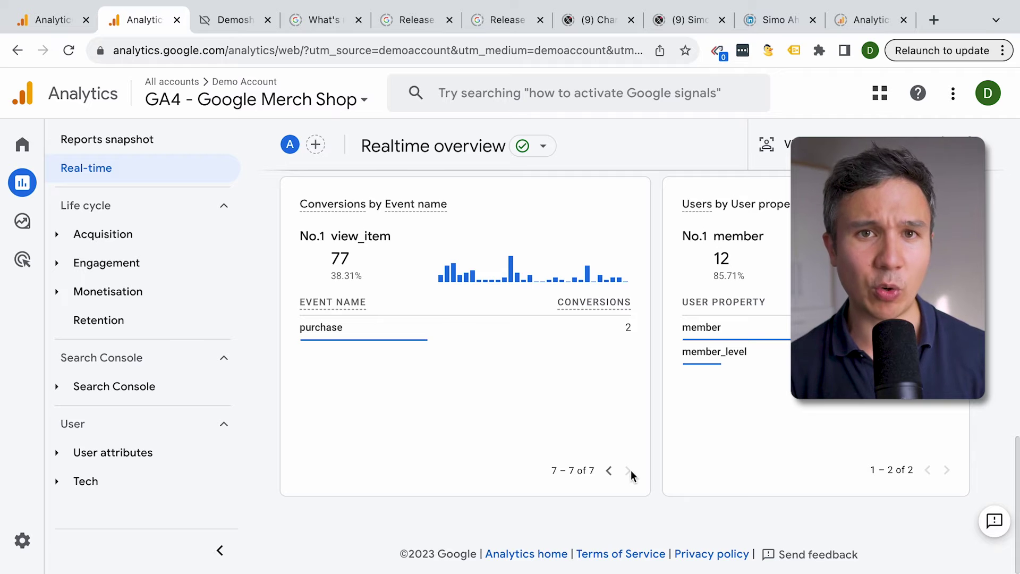
scroll(631, 475, "up", 10)
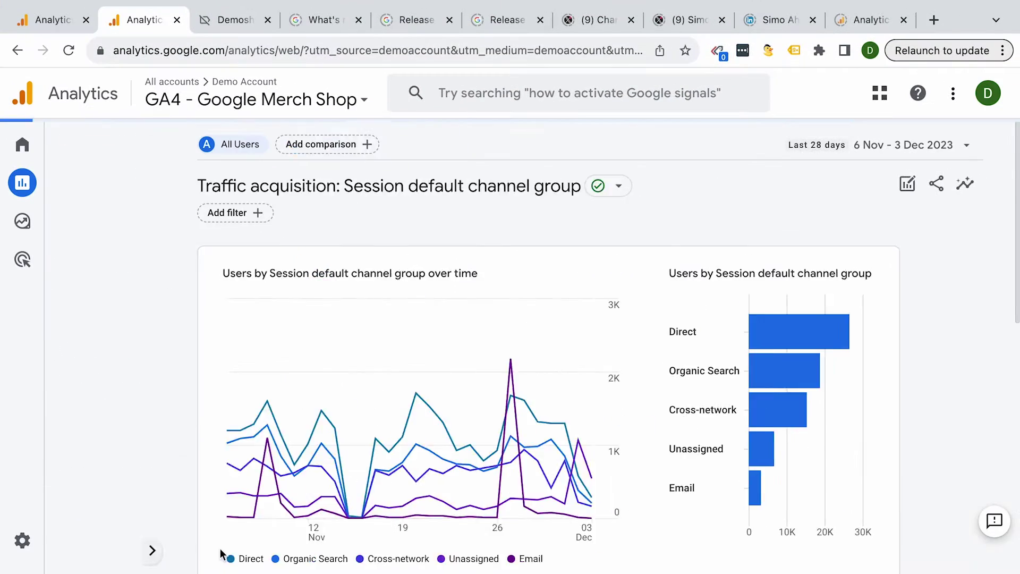
Scroll through the Traffic acquisition channel table, including its right-hand columns
scroll(322, 241, "down", 3)
scroll(321, 239, "down", 7)
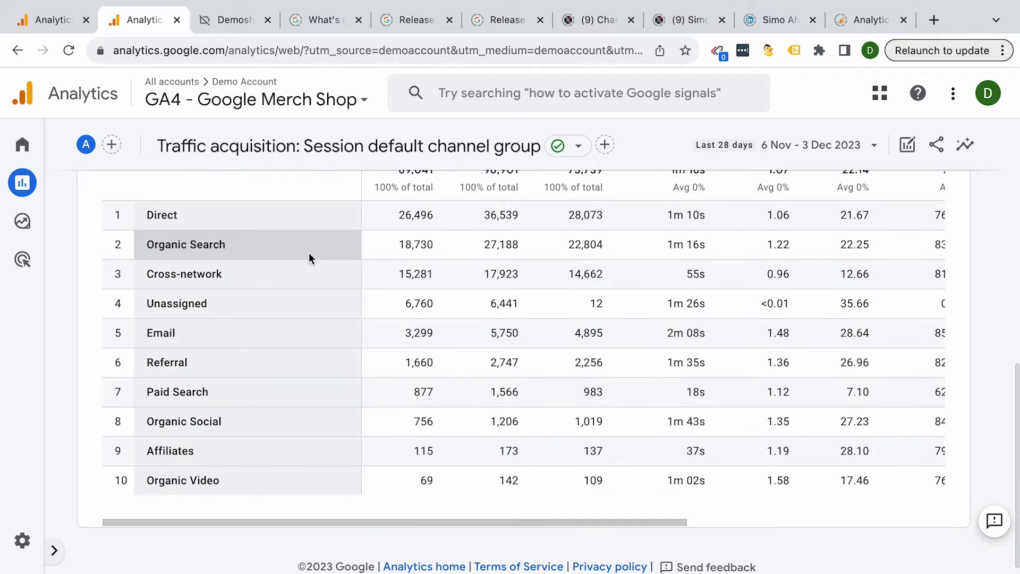
scroll(309, 255, "up", 2)
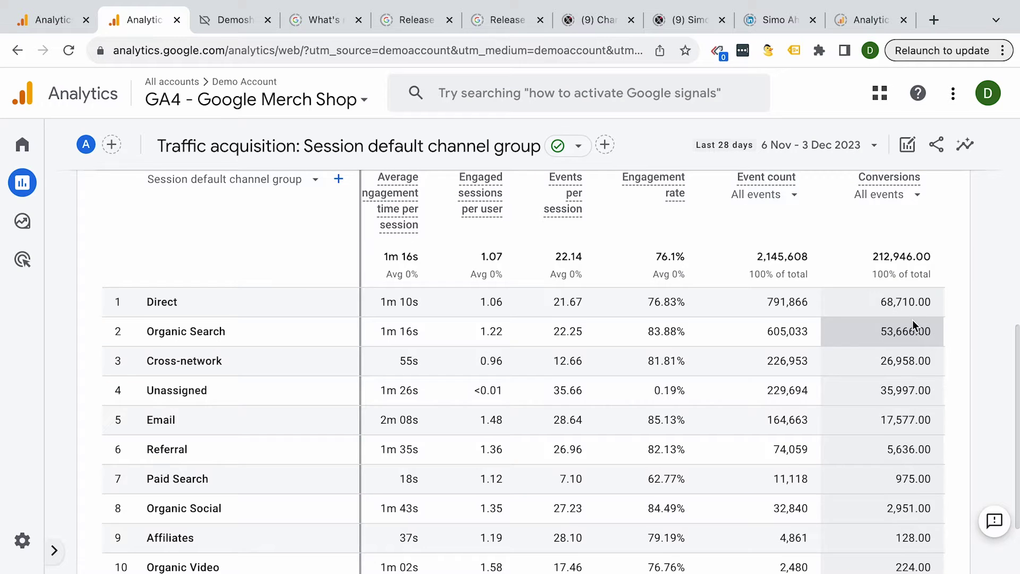
scroll(913, 320, "up", 1)
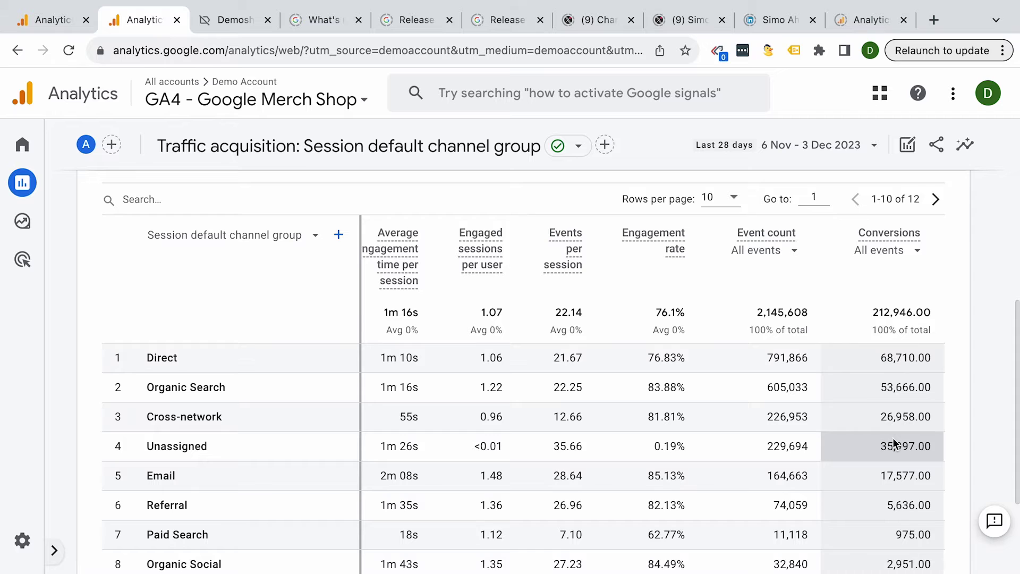
scroll(893, 438, "right", 3)
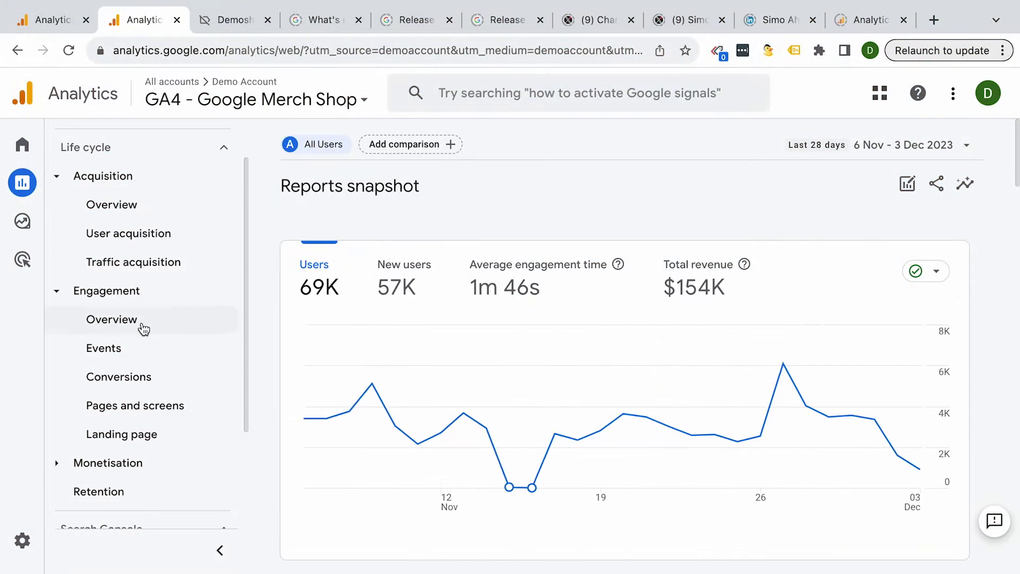
Open the Engagement > Events report and scroll down to its events table
left_click(139, 352)
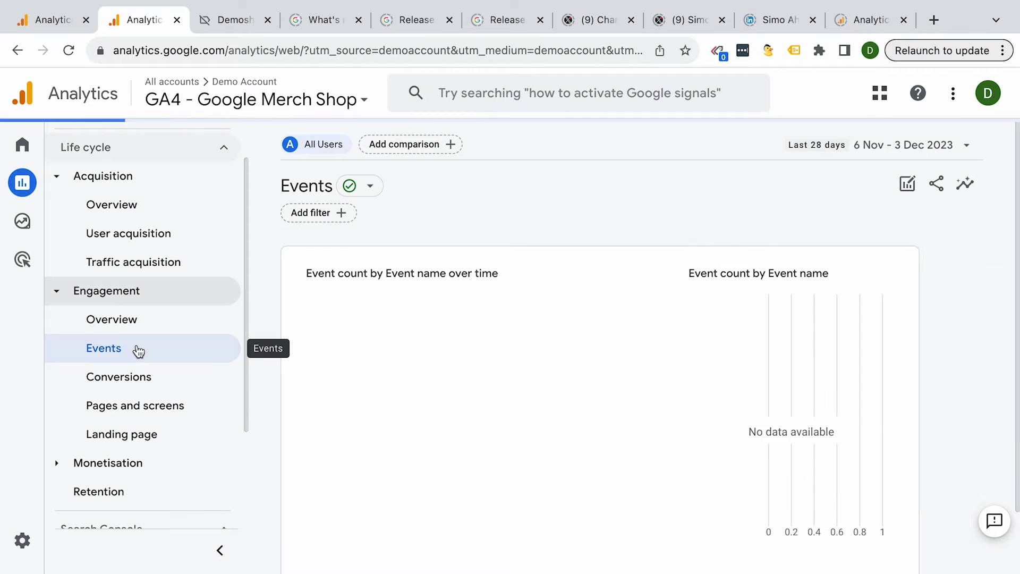
mouse_move(420, 303)
scroll(420, 304, "down", 10)
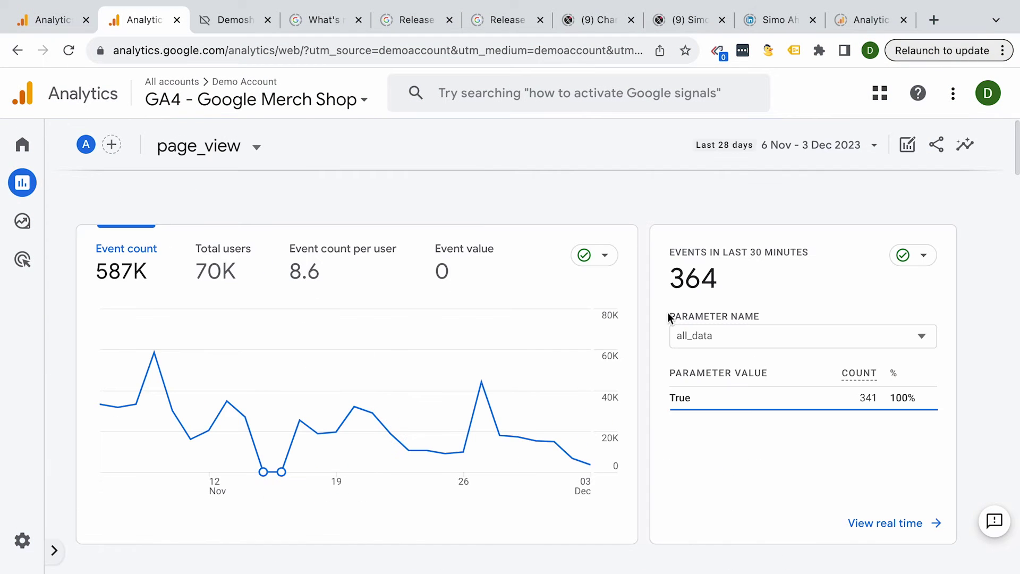
Break down the last-30-minutes page_view events by the page_title parameter
left_click(704, 341)
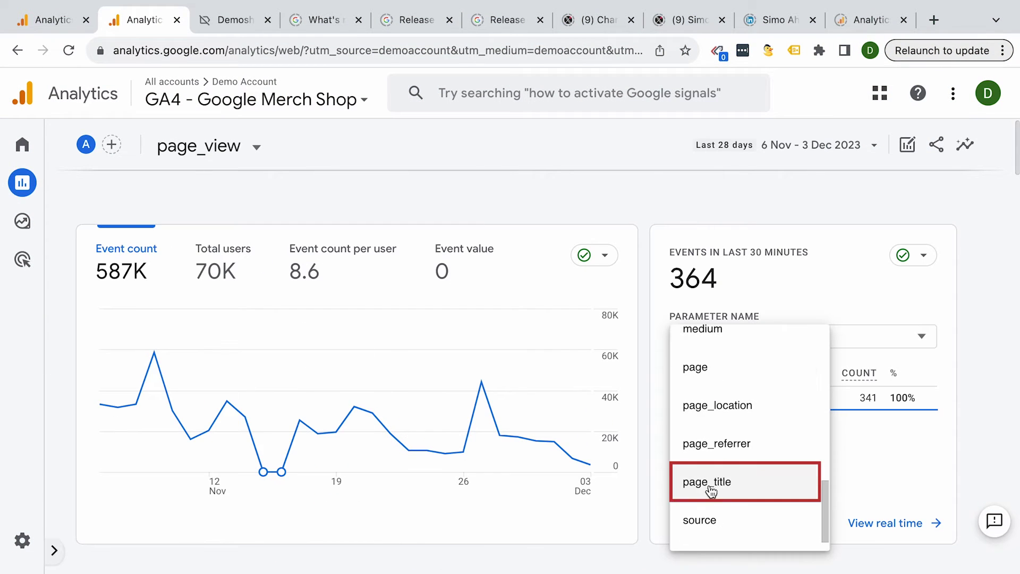
left_click(711, 490)
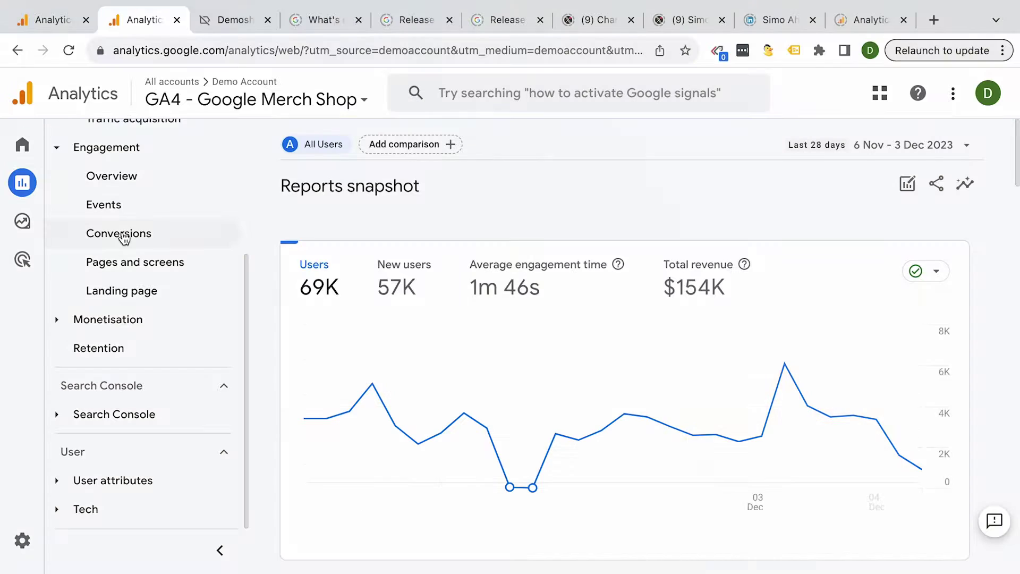
Open Conversions with the left navigation collapsed and scroll to the eight-event conversions table
left_click(122, 235)
left_click(220, 551)
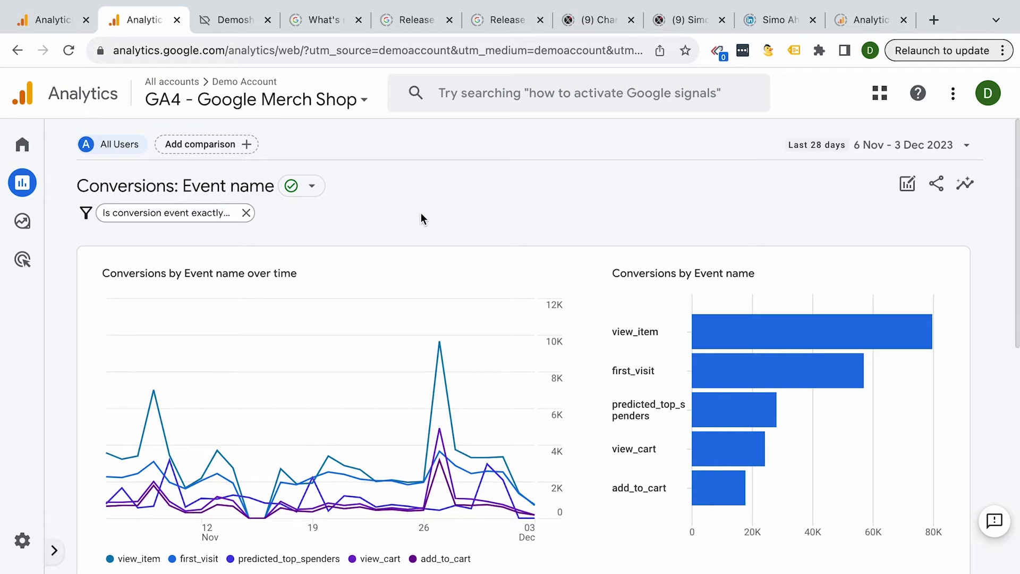
scroll(555, 309, "down", 5)
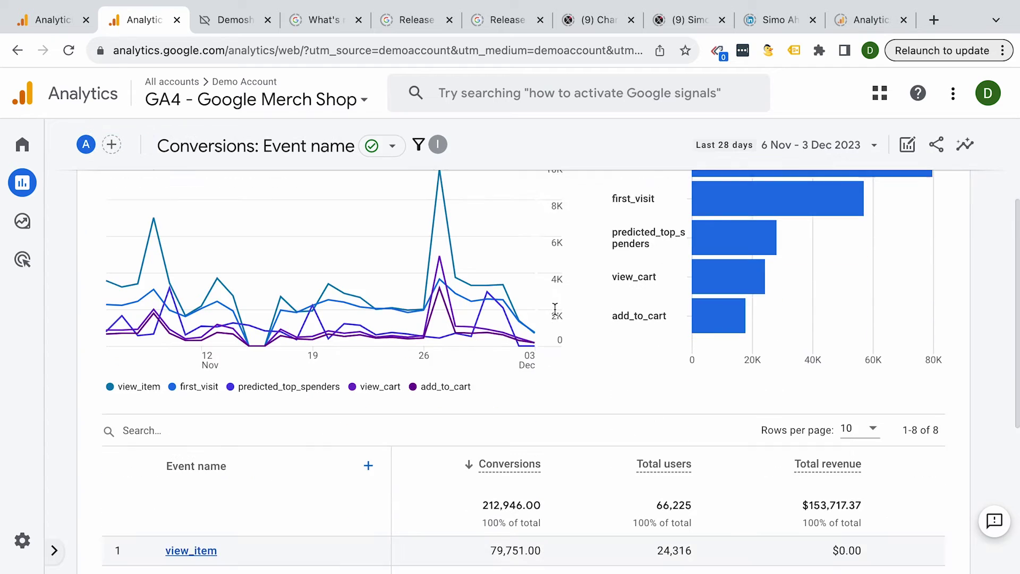
scroll(554, 314, "down", 3)
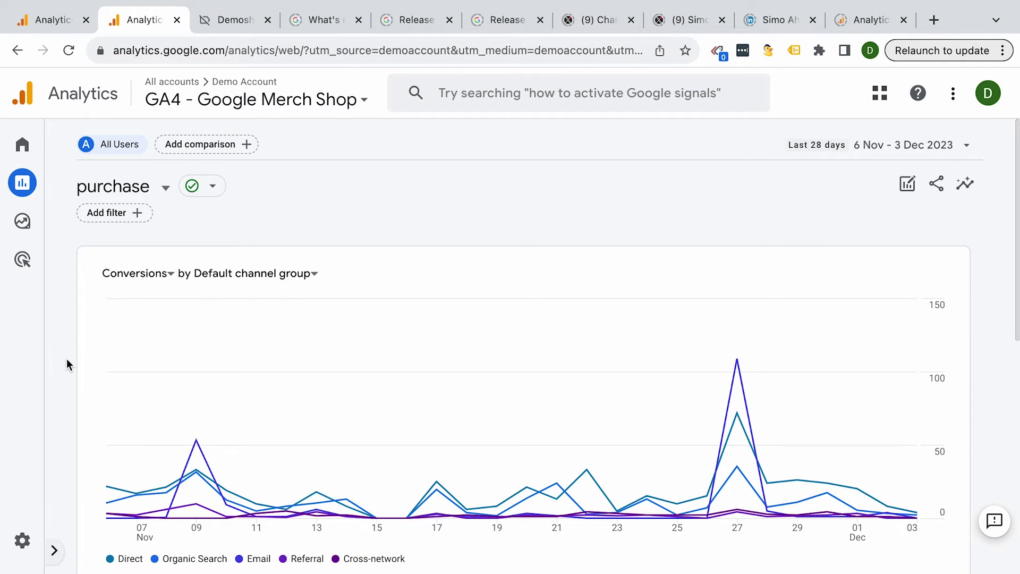
Review the purchase conversion detail, then browse the Google Merch Shop property's Admin settings
scroll(64, 358, "down", 10)
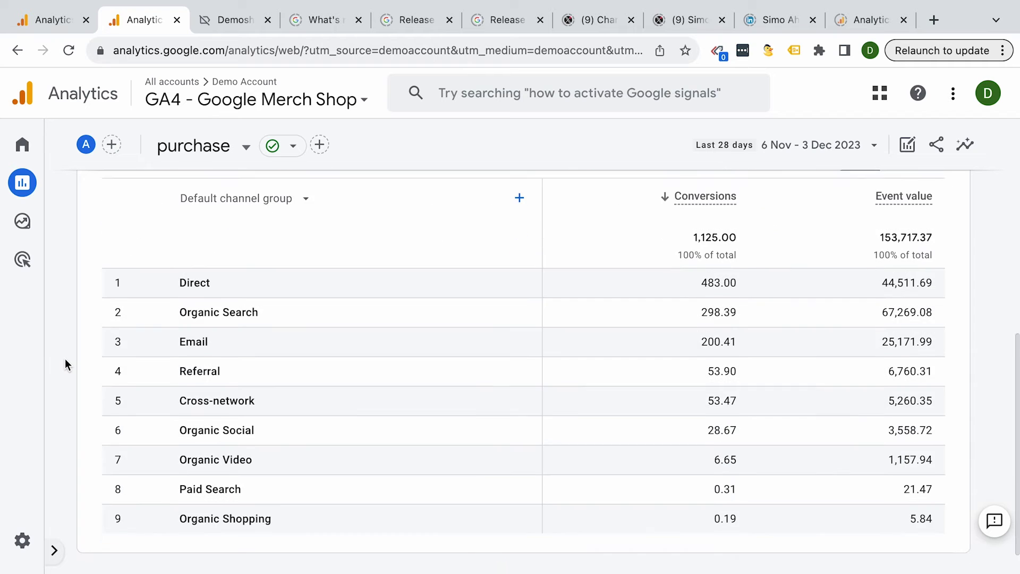
scroll(65, 358, "down", 1)
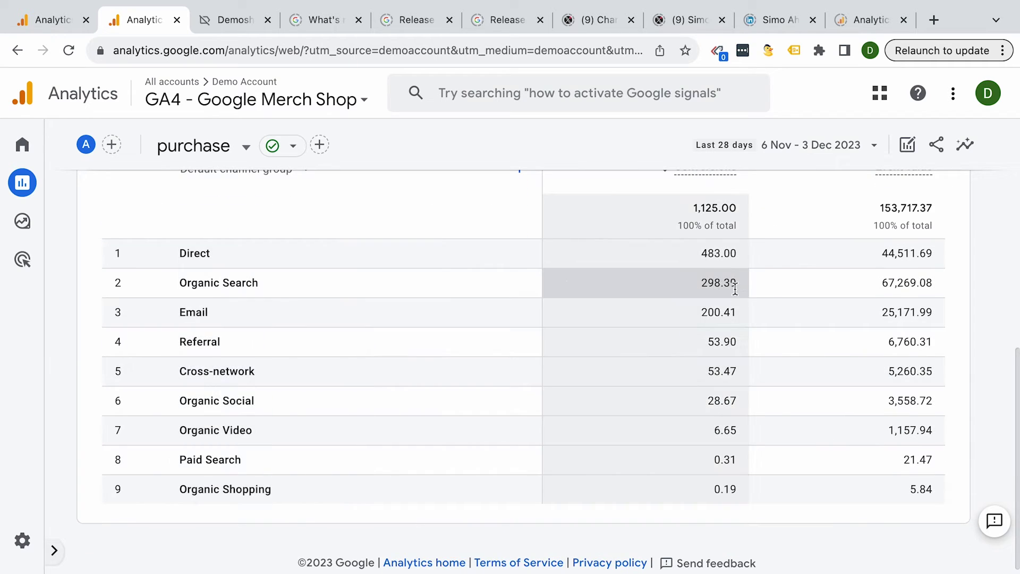
scroll(718, 357, "up", 1)
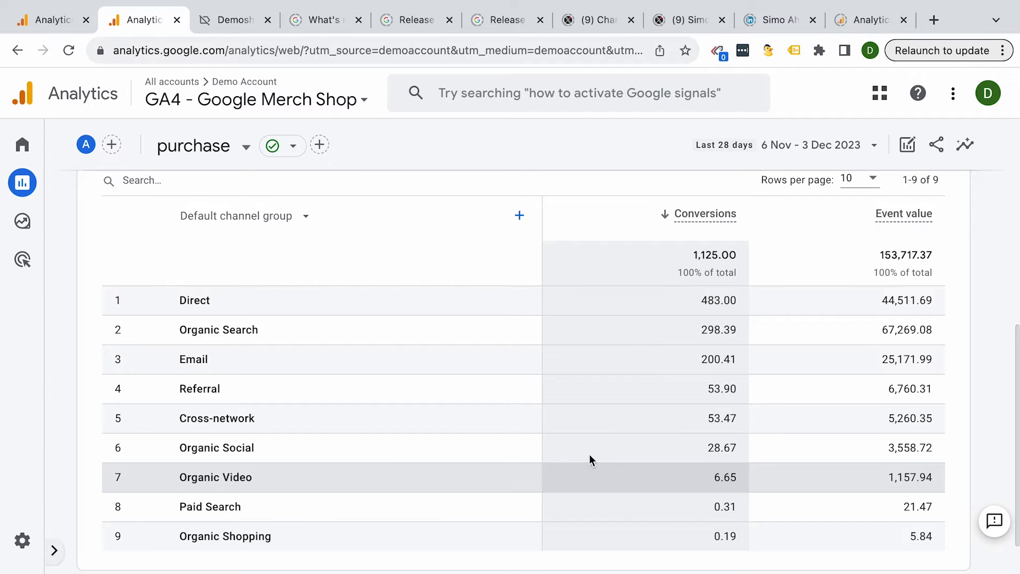
left_click(24, 541)
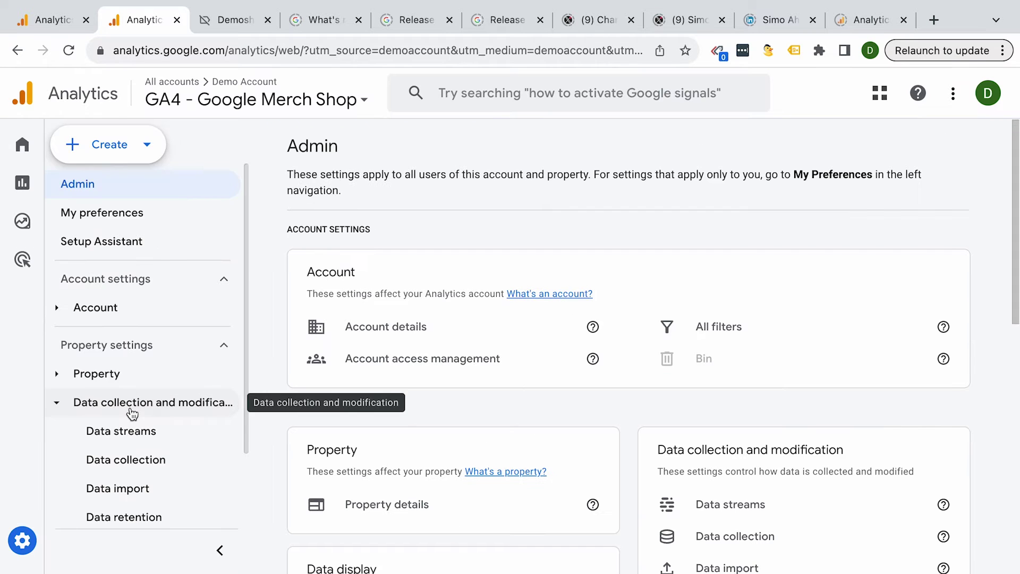
scroll(106, 425, "down", 5)
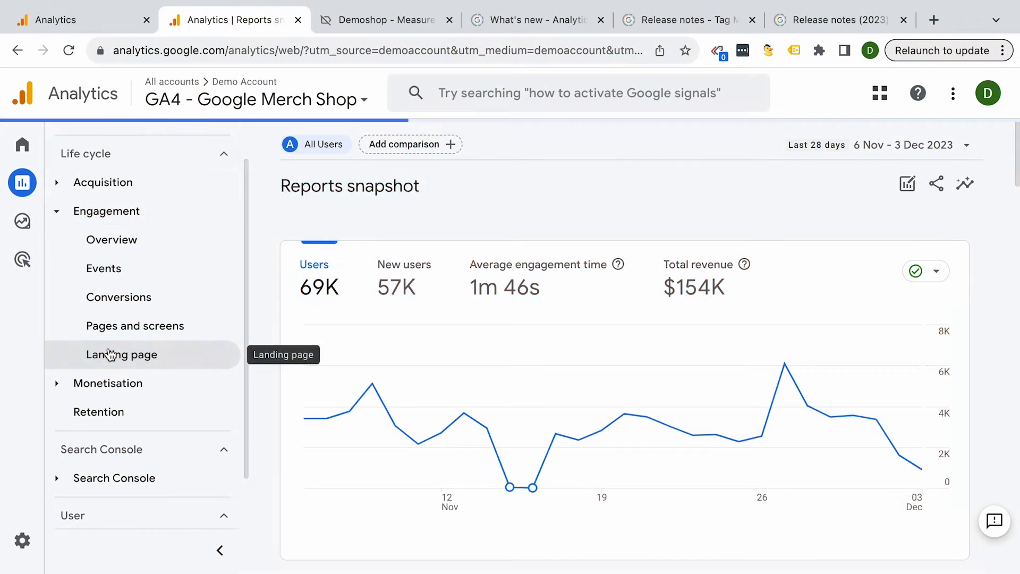
Open the Landing page report, collapse the sidebar, and scroll to the revenue columns
left_click(110, 355)
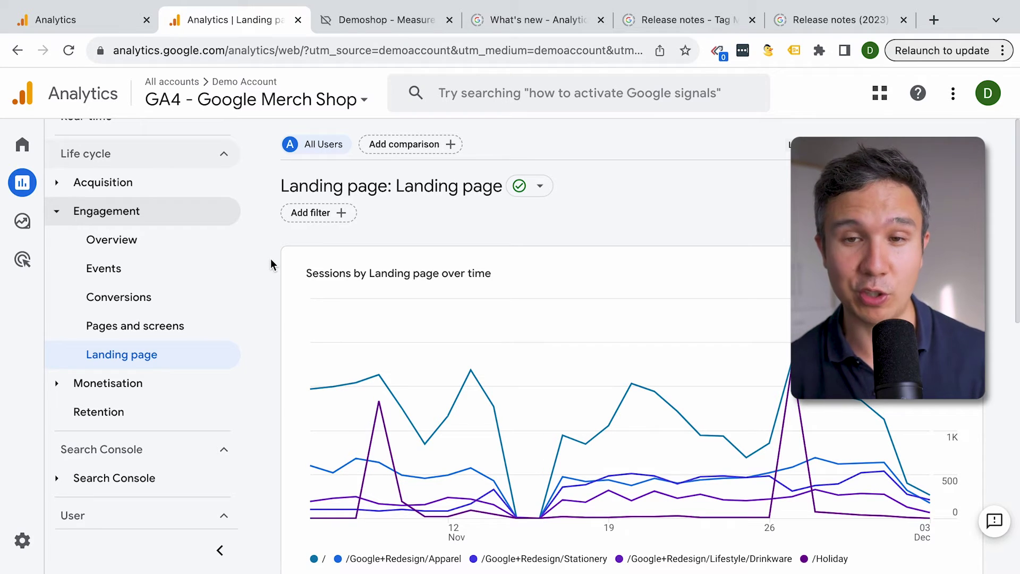
scroll(270, 258, "down", 3)
scroll(371, 271, "down", 6)
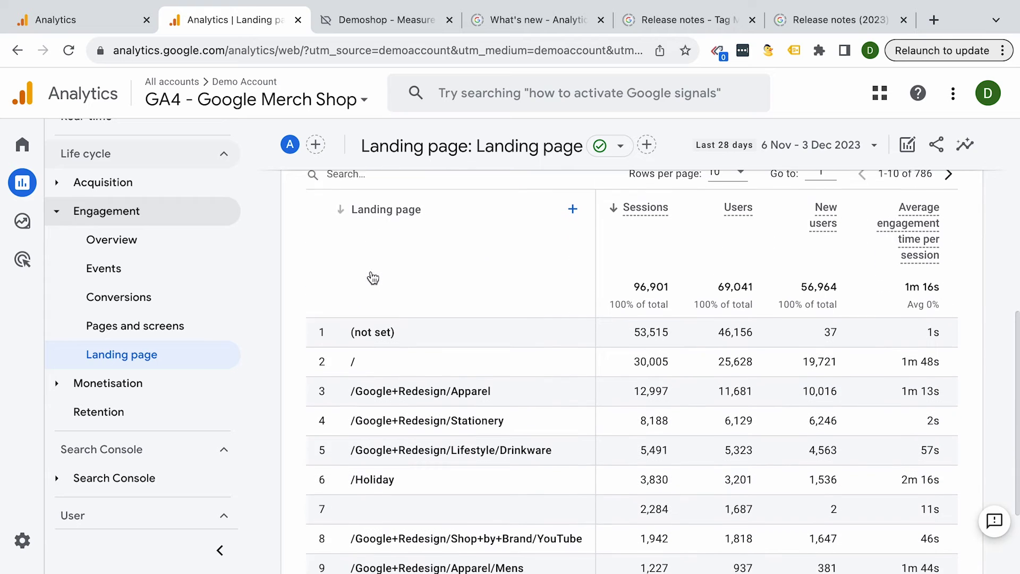
left_click(219, 552)
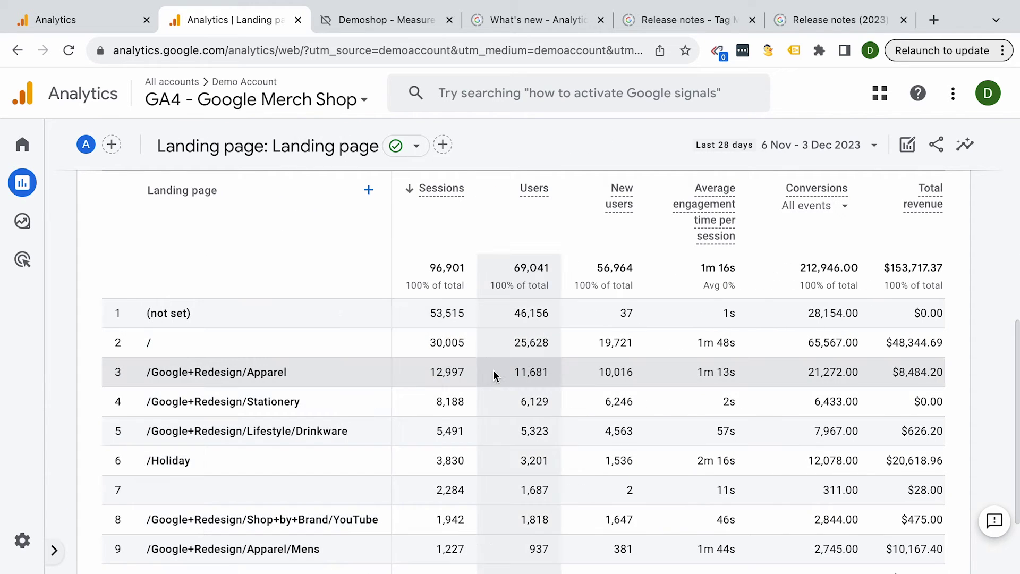
scroll(494, 376, "right", 1)
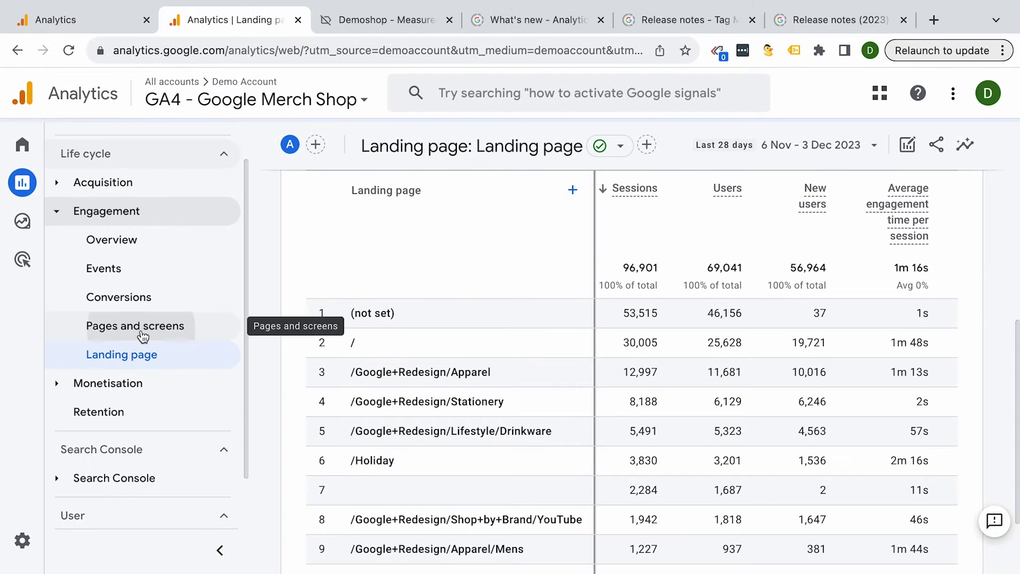
Open Pages and screens with the sidebar collapsed and scroll to its views, users and revenue columns
left_click(143, 335)
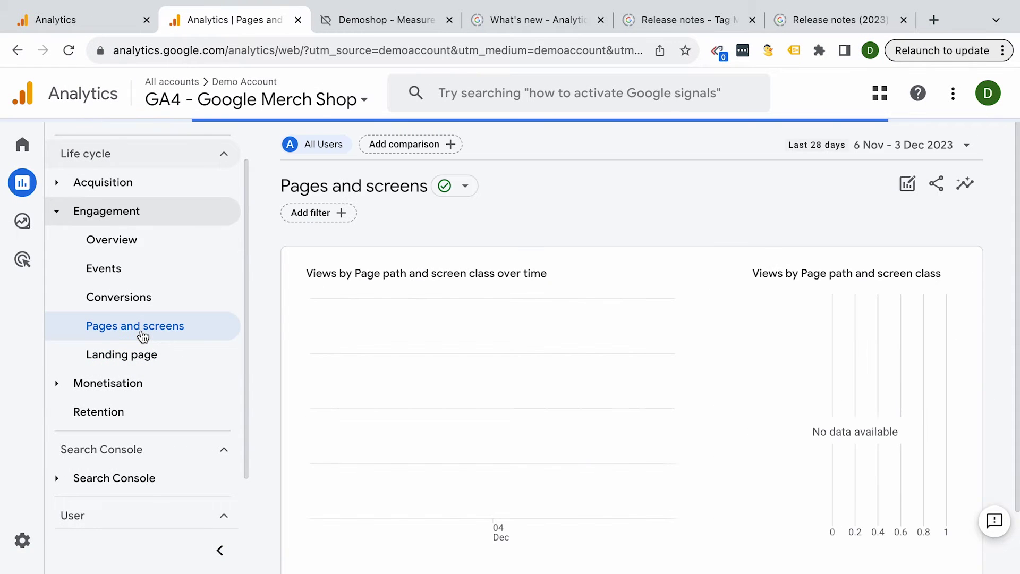
left_click(220, 551)
scroll(80, 358, "down", 2)
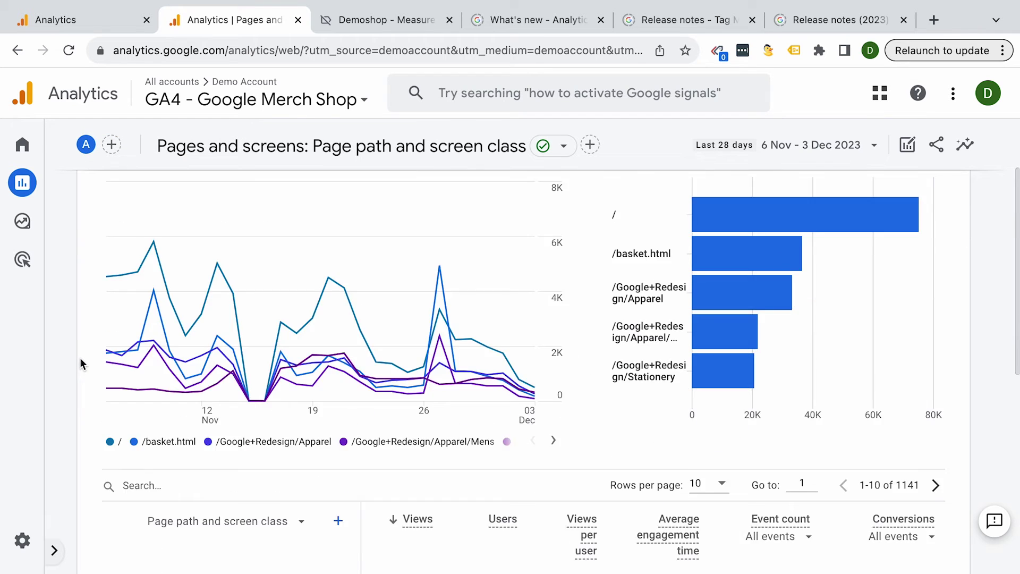
scroll(80, 358, "down", 6)
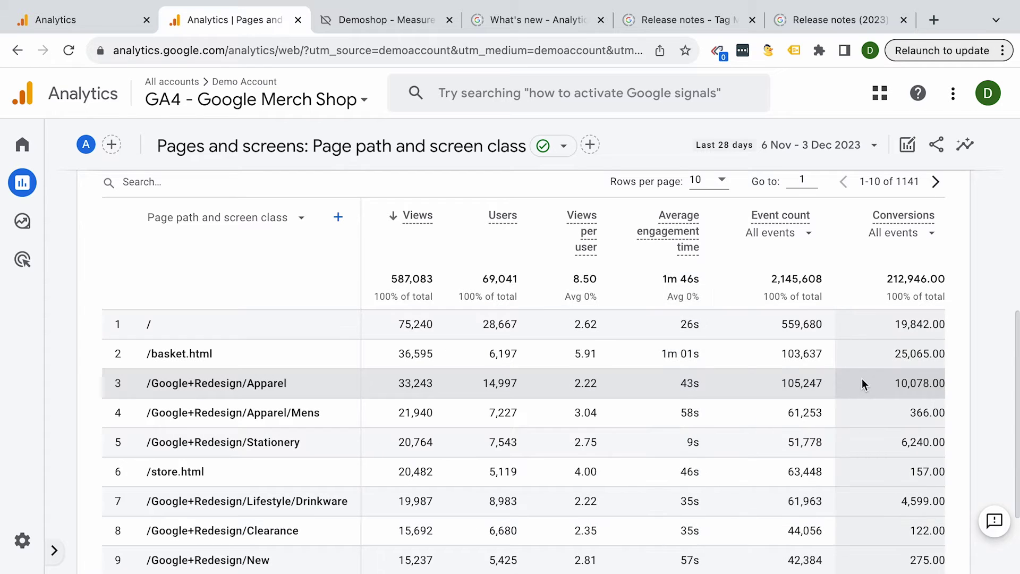
scroll(861, 379, "right", 1)
scroll(861, 383, "right", 1)
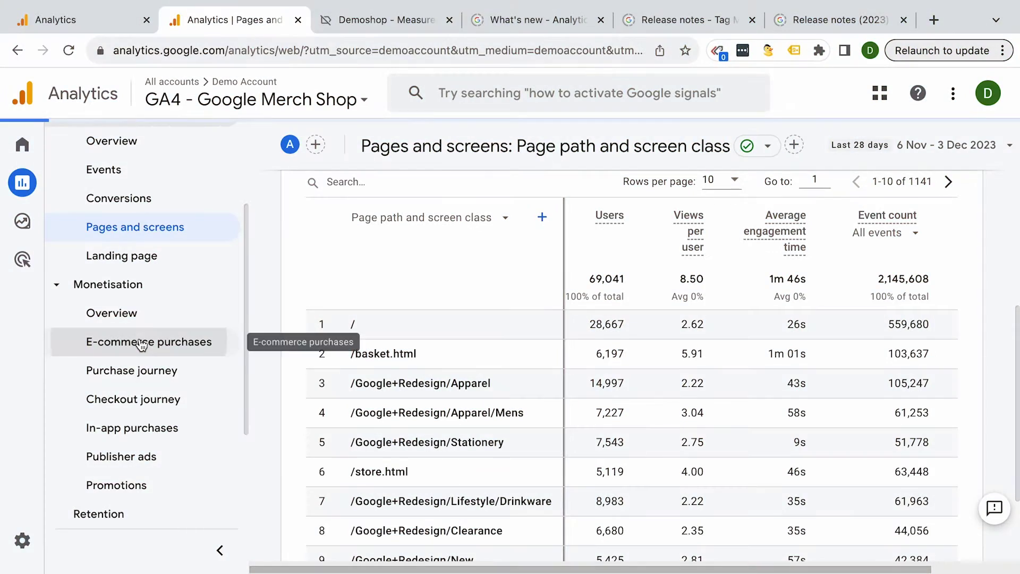
left_click(141, 344)
Widen the E-commerce purchases report and scroll through the per-item views, add-to-carts, purchases and revenue
left_click(221, 551)
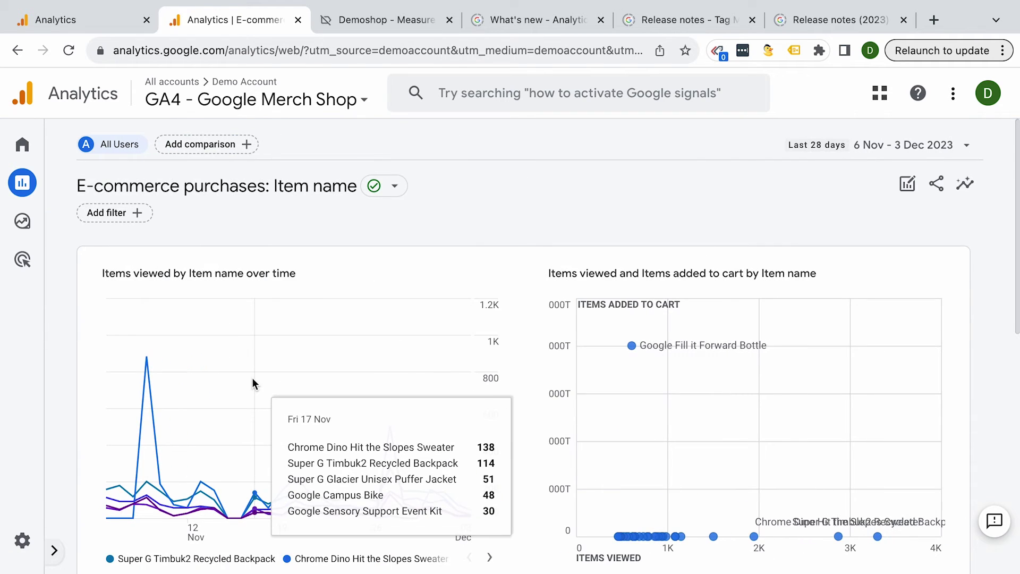
scroll(251, 377, "down", 5)
scroll(252, 378, "down", 4)
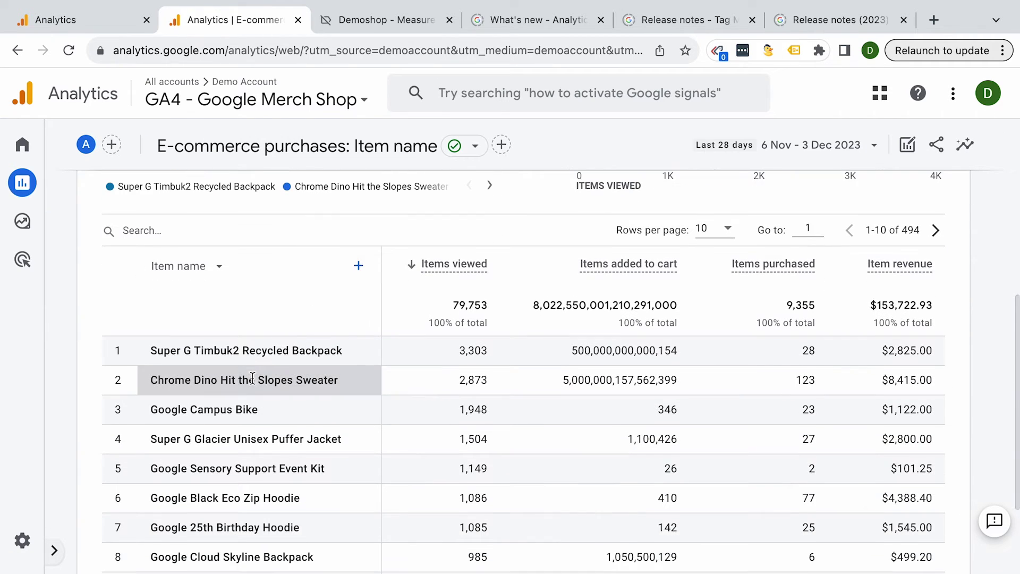
scroll(252, 377, "down", 1)
scroll(252, 378, "up", 1)
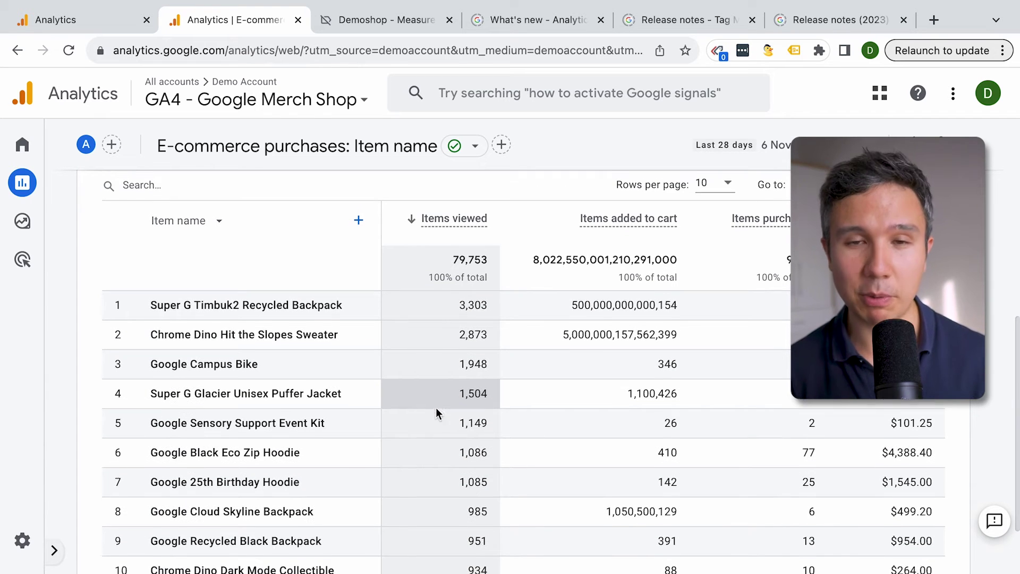
scroll(436, 409, "down", 1)
scroll(435, 412, "up", 4)
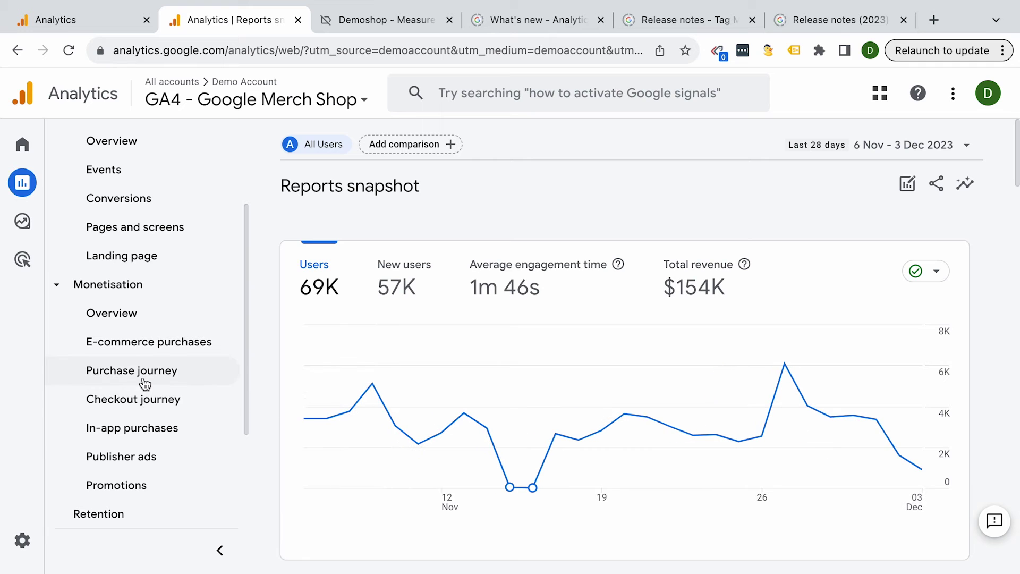
Open the Purchase journey funnel report with the sidebar collapsed
left_click(145, 384)
left_click(219, 550)
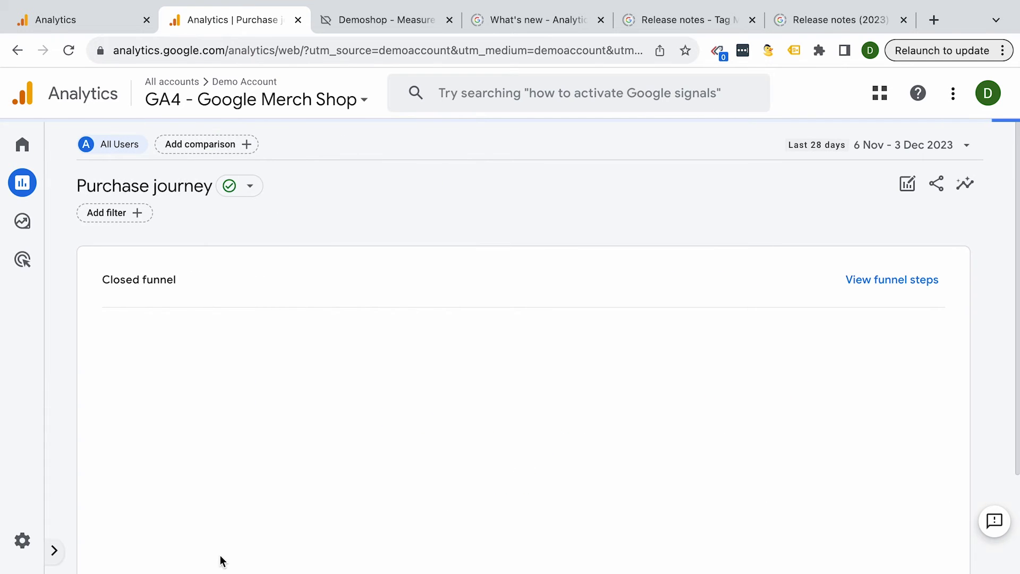
scroll(215, 453, "down", 2)
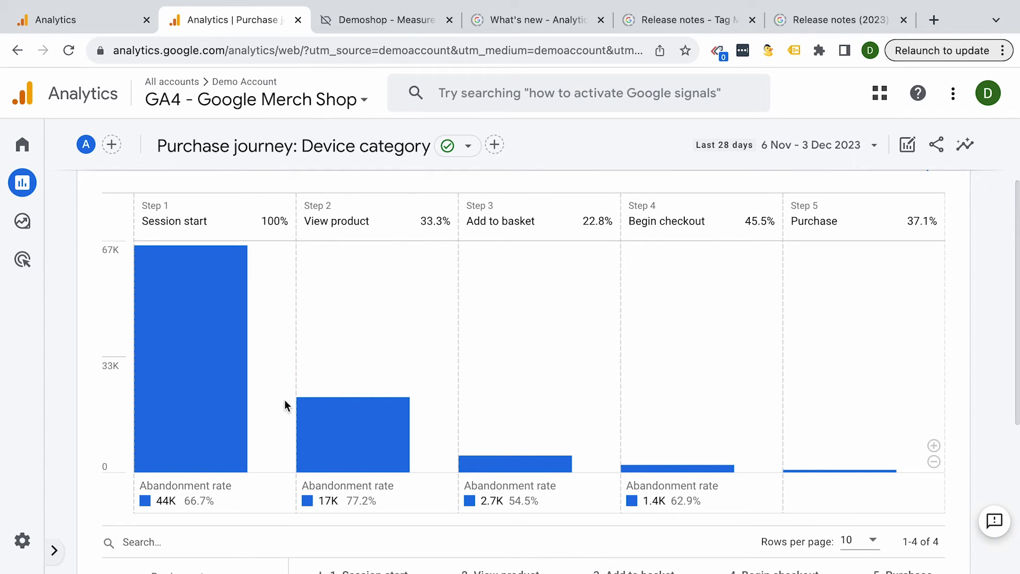
scroll(285, 400, "down", 5)
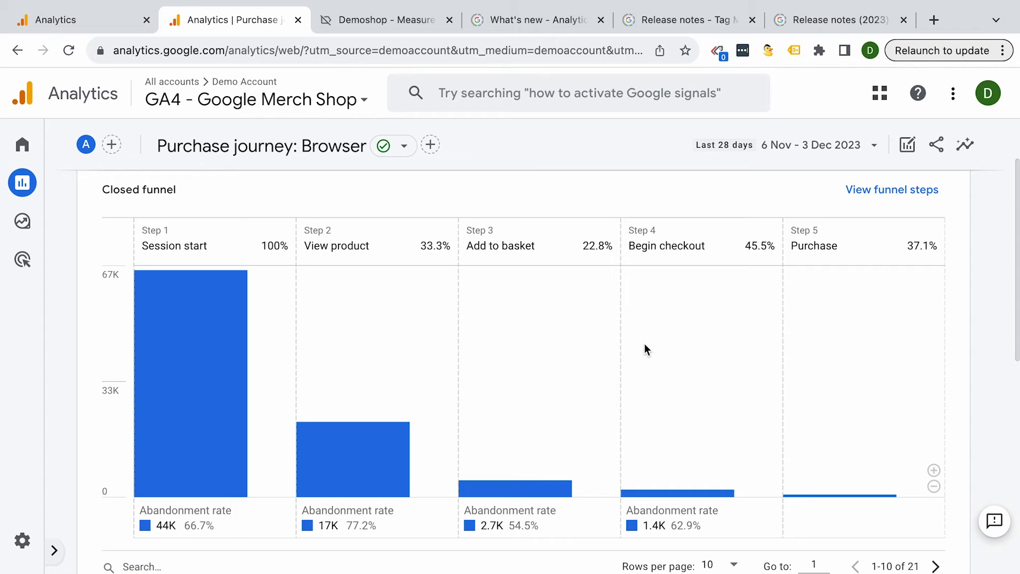
Check the funnel step definitions, then view the Device category breakdown table
left_click(891, 191)
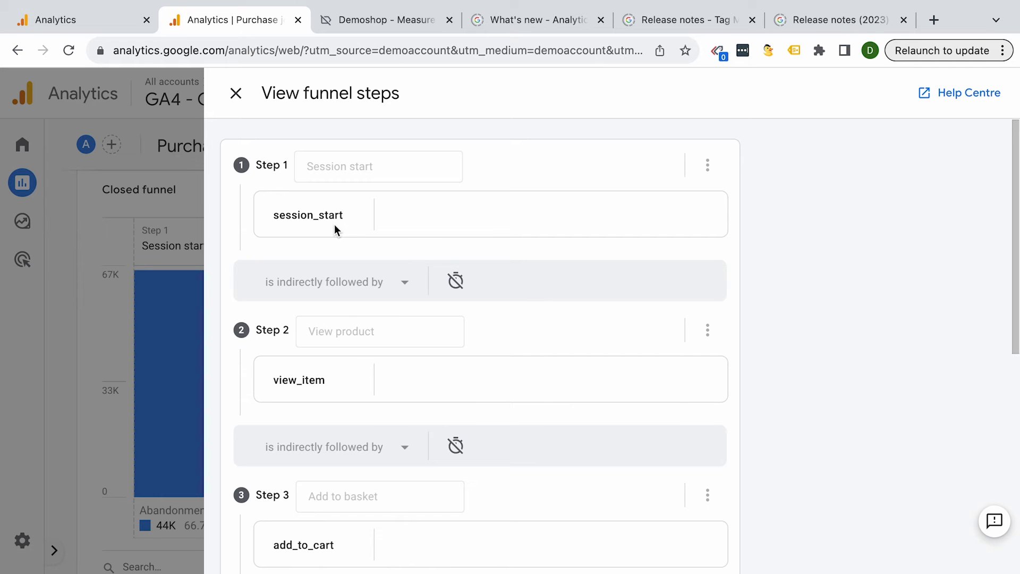
left_click(236, 97)
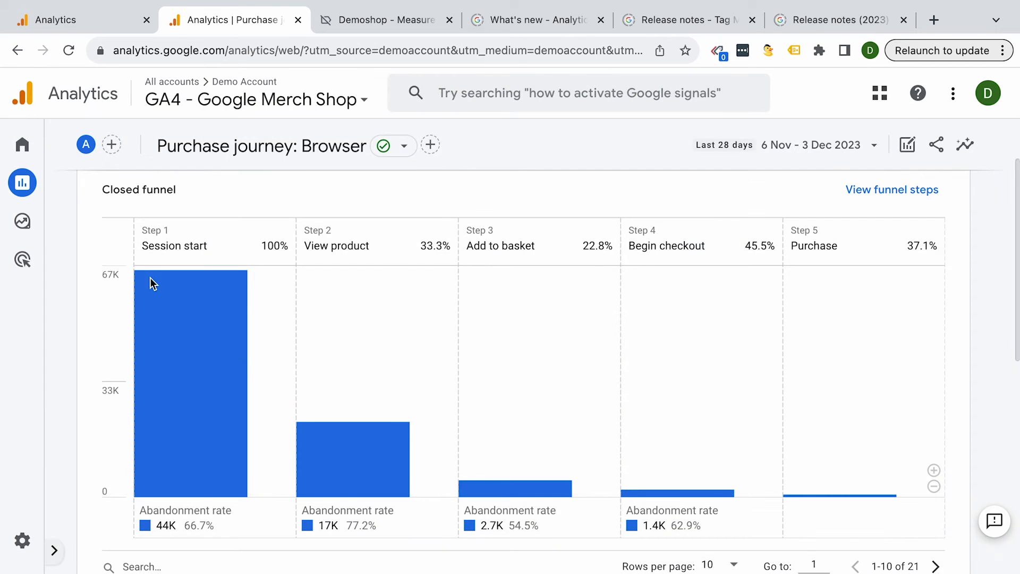
scroll(285, 403, "down", 5)
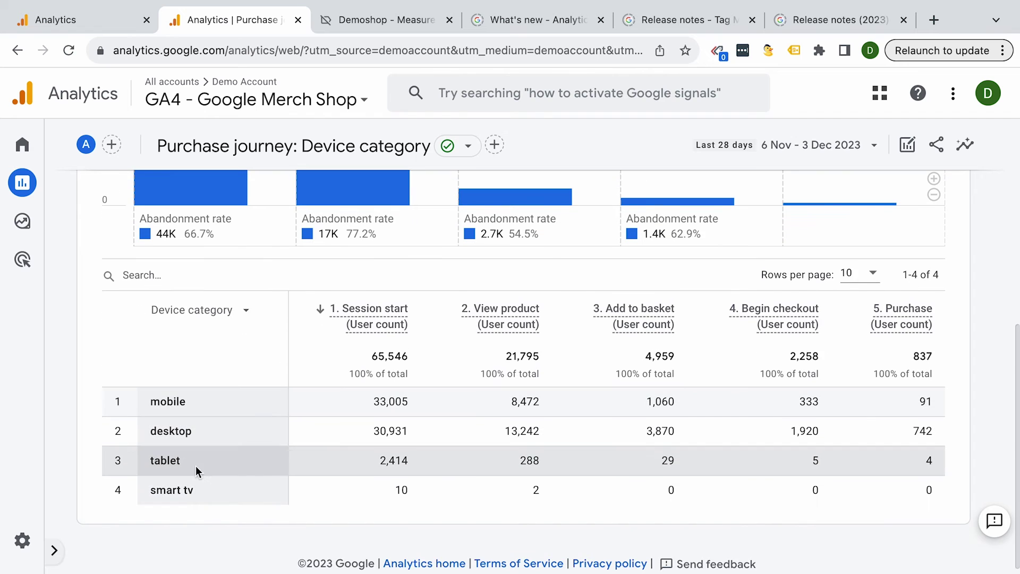
left_click(215, 316)
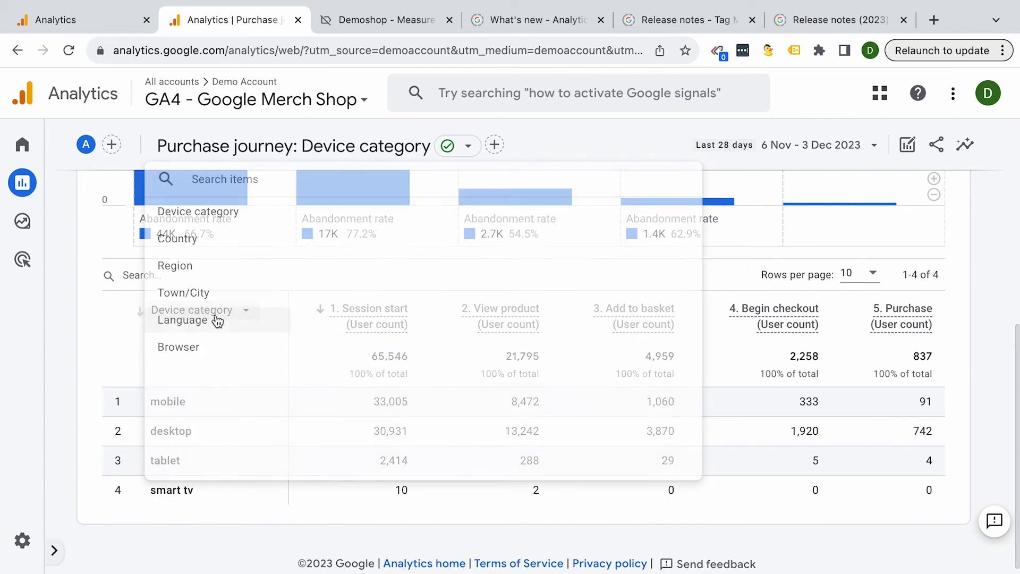
Break the purchase journey table down by Town/City, then change the breakdown to Browser
left_click(192, 300)
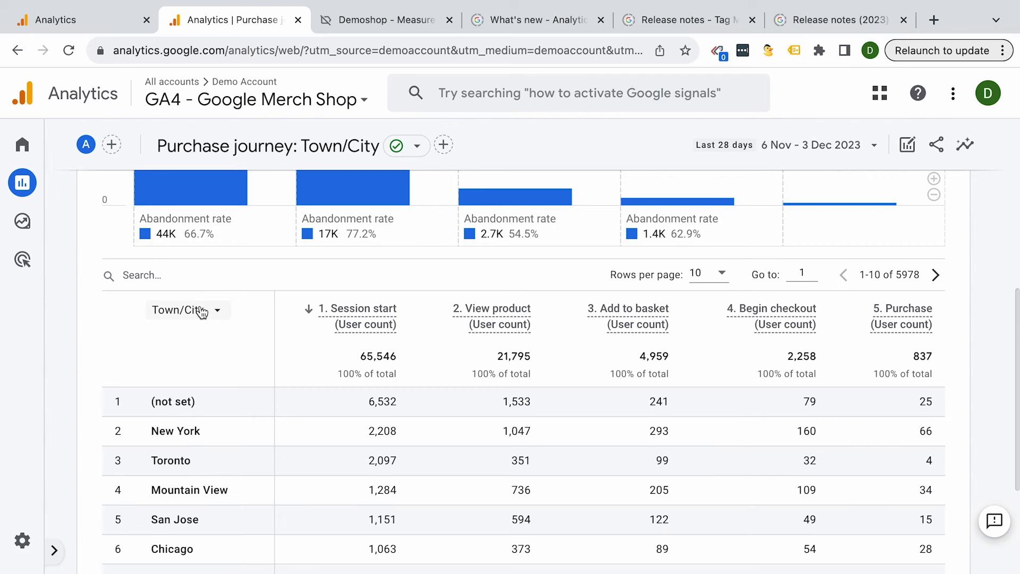
scroll(212, 335, "down", 3)
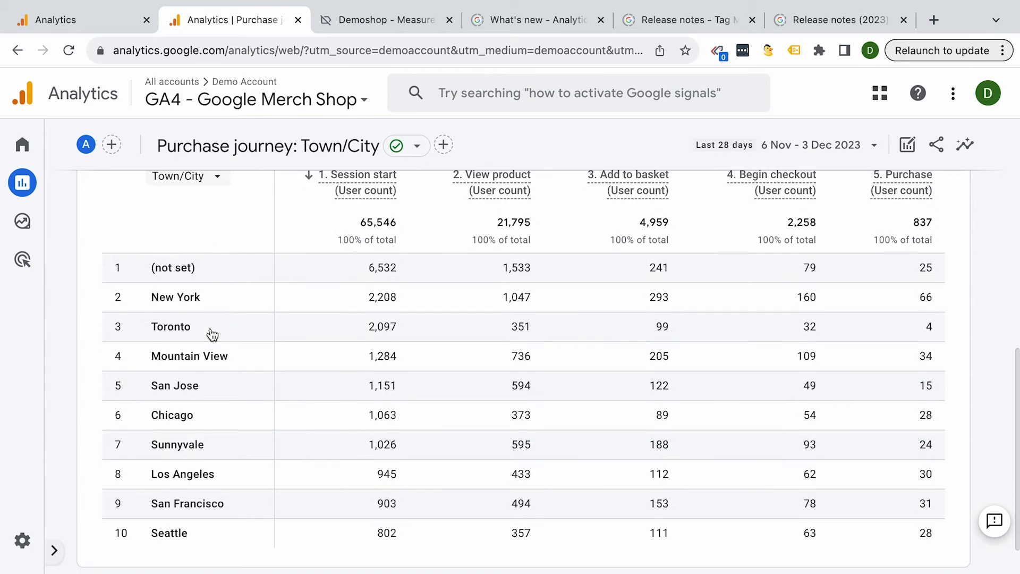
scroll(205, 334, "down", 1)
scroll(202, 277, "up", 3)
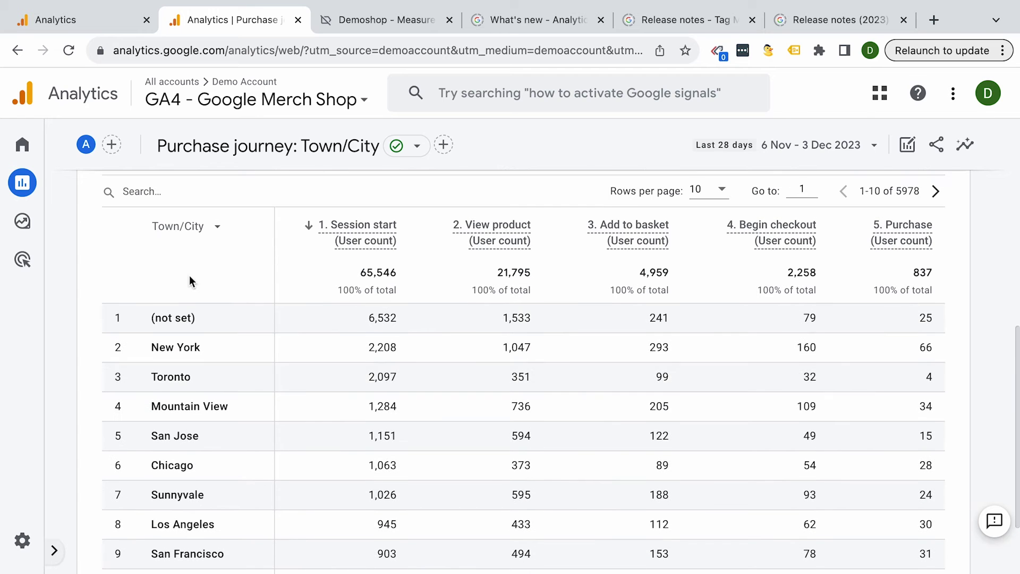
left_click(194, 225)
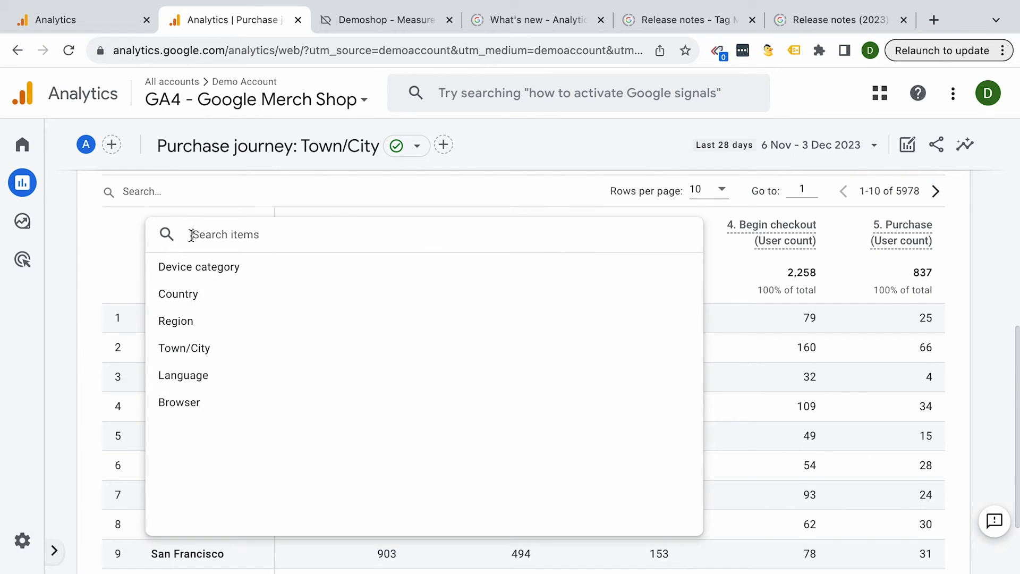
left_click(185, 400)
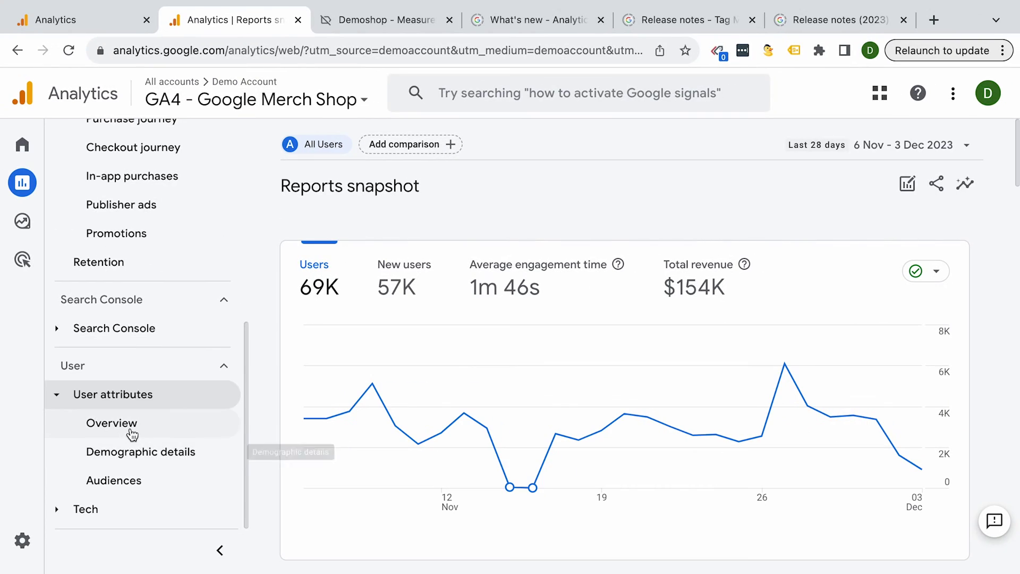
Open the Demographic details report and break its table down by Age
left_click(132, 440)
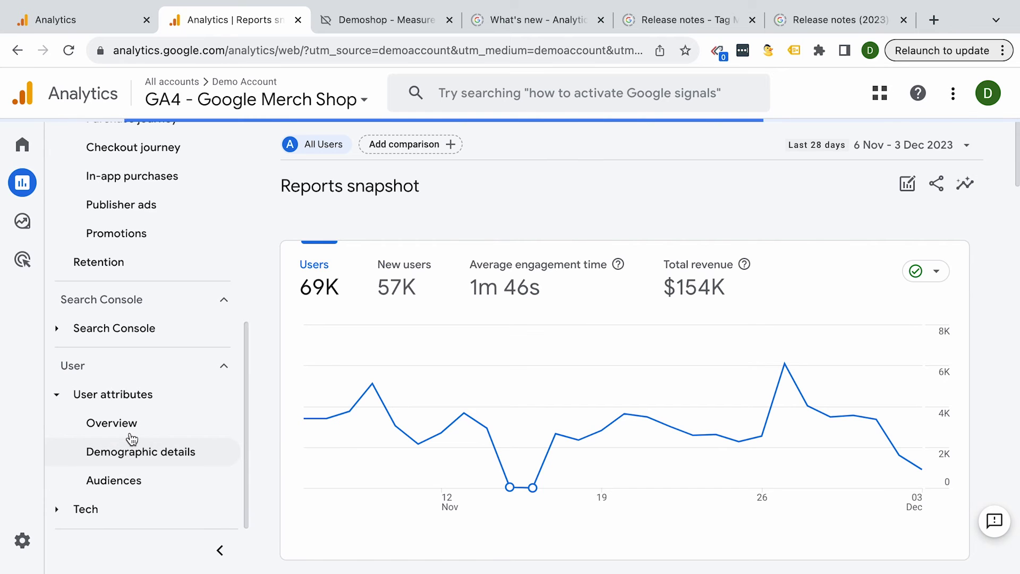
scroll(404, 389, "down", 2)
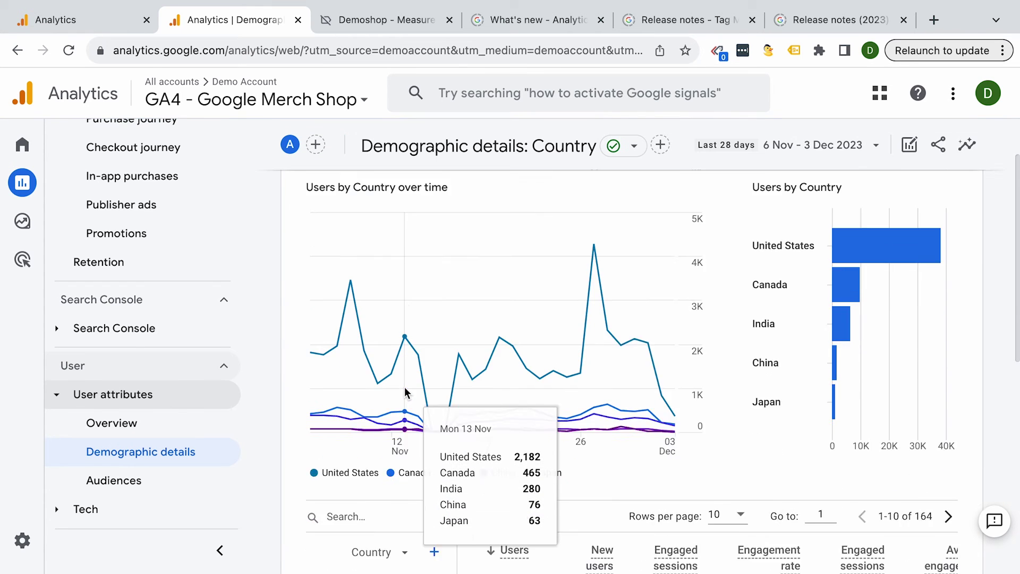
scroll(405, 392, "down", 7)
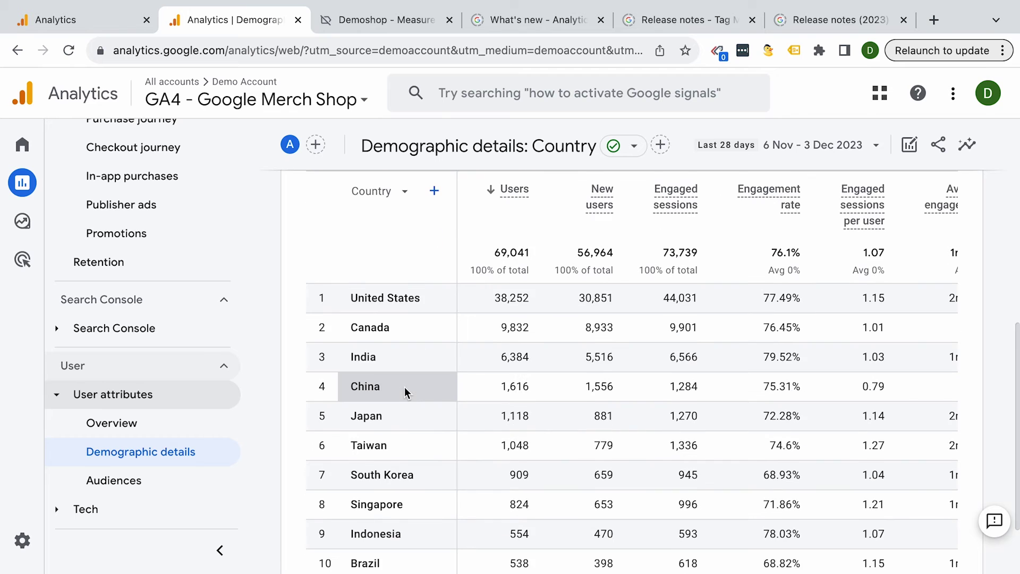
scroll(404, 392, "up", 1)
left_click(392, 220)
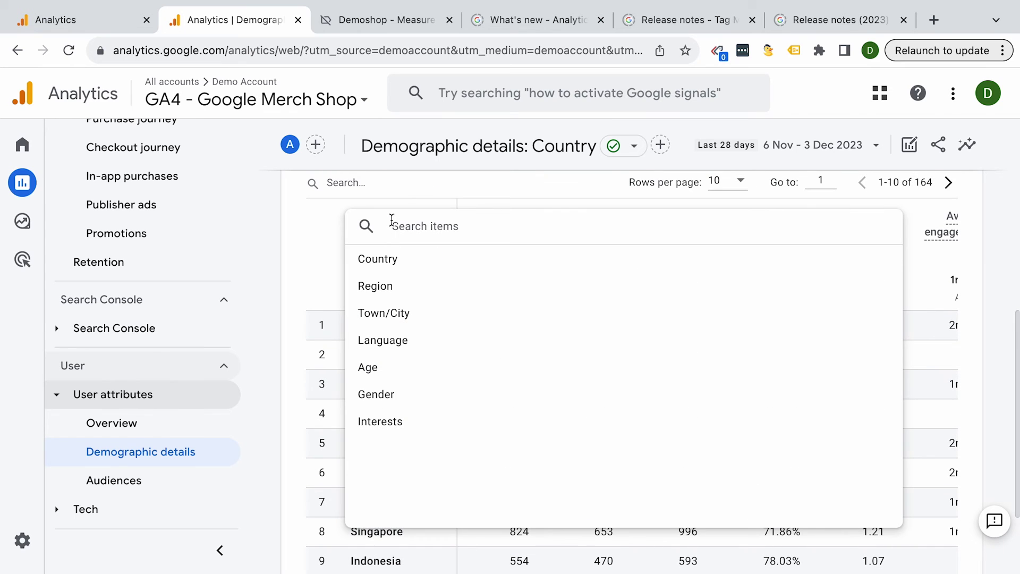
left_click(394, 368)
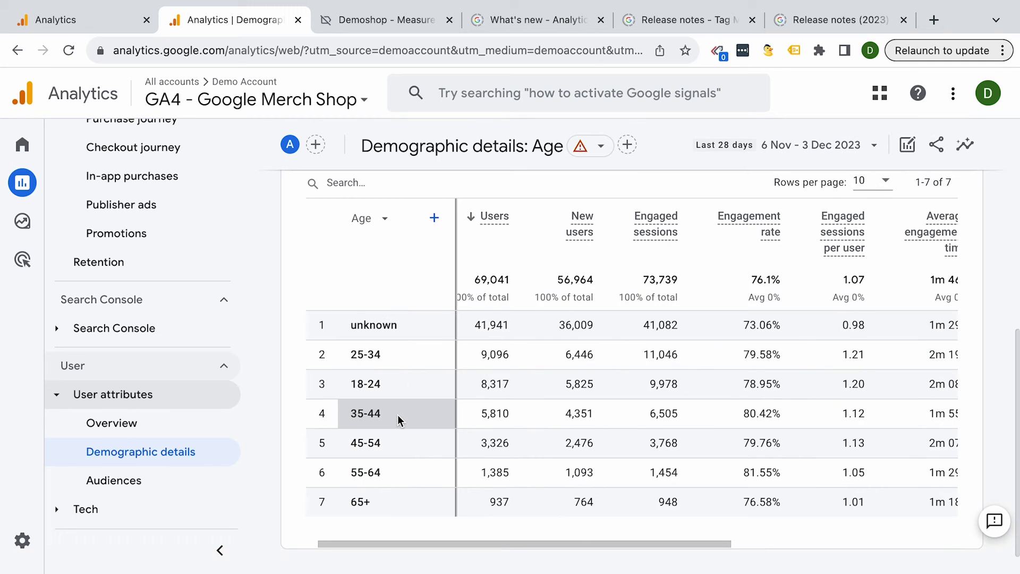
Change the demographics breakdown to Interests, browse the table, then open Tech overview
left_click(378, 218)
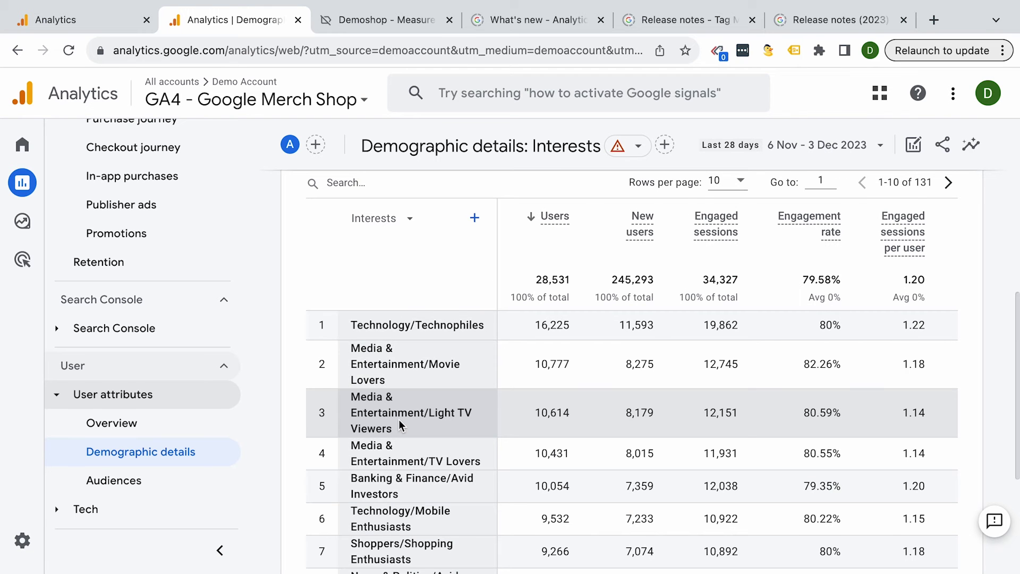
scroll(398, 421, "down", 1)
scroll(398, 419, "down", 1)
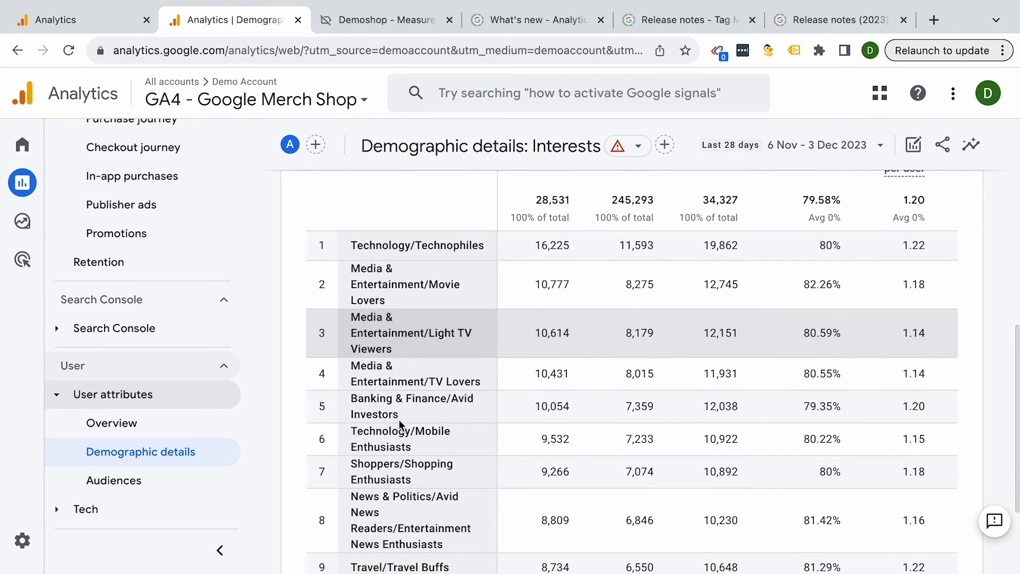
scroll(398, 419, "right", 3)
scroll(399, 420, "right", 6)
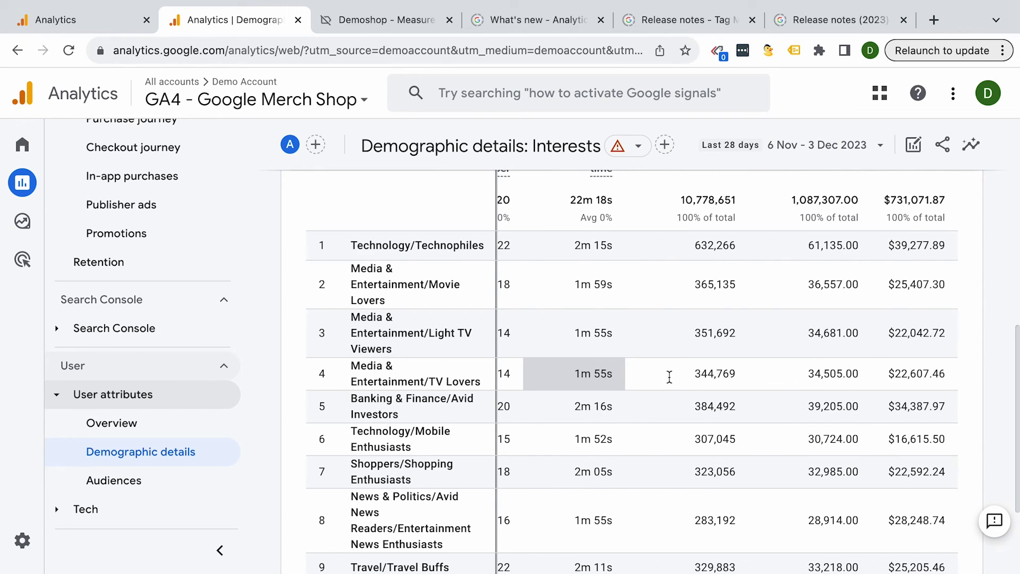
scroll(670, 376, "left", 1)
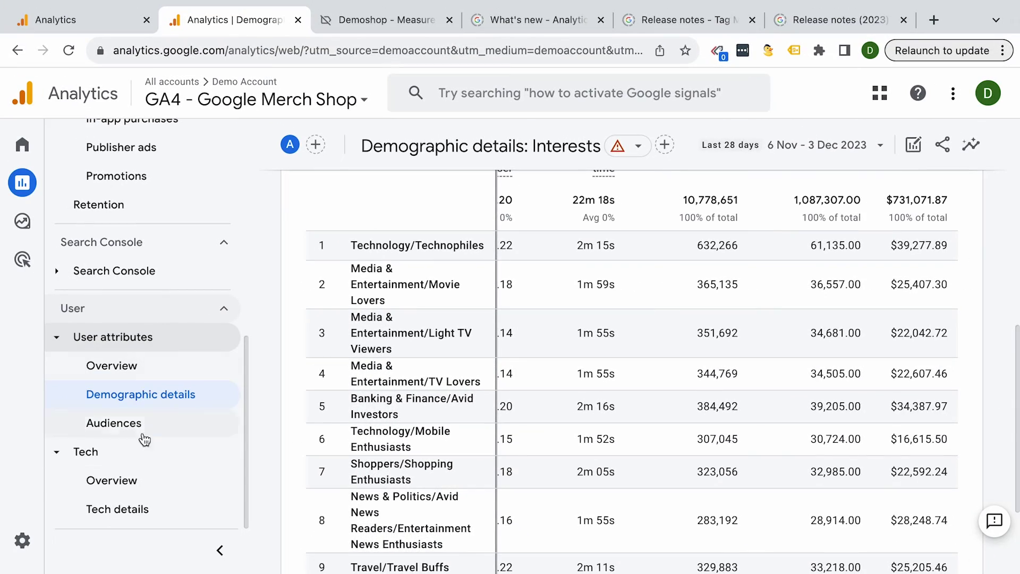
left_click(138, 481)
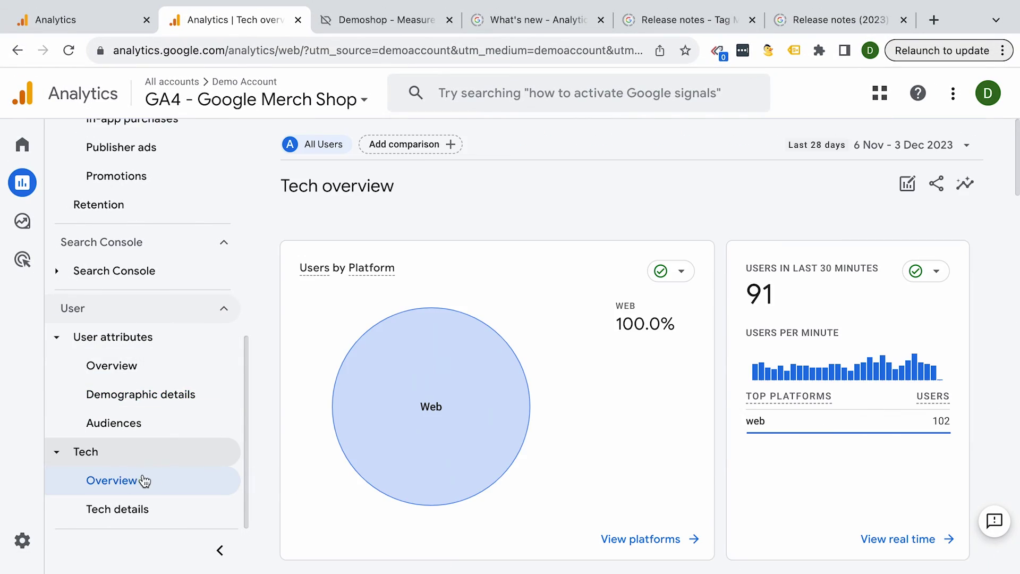
Scroll through the Tech overview and open the Tech details report
scroll(632, 422, "down", 5)
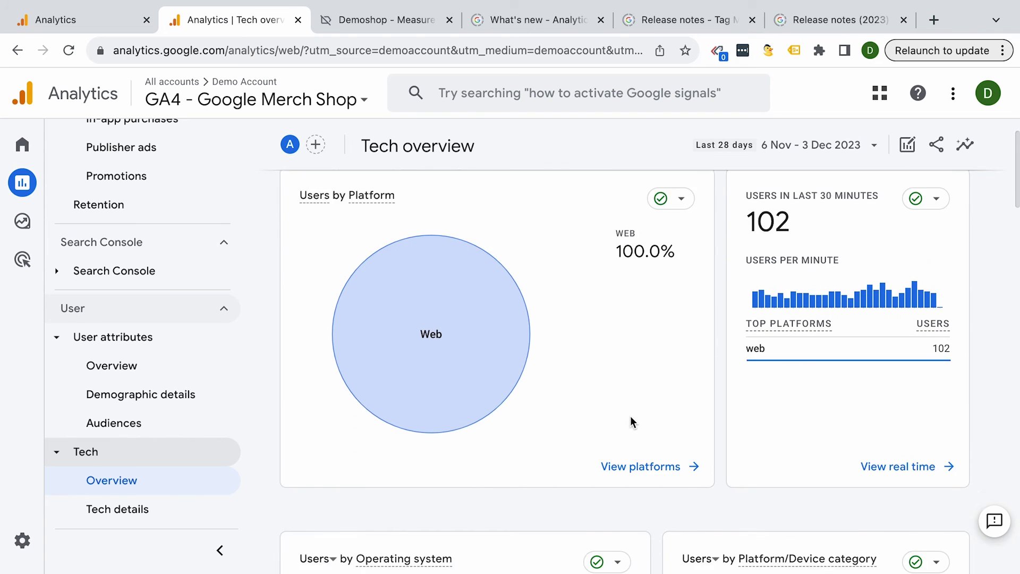
scroll(633, 422, "down", 4)
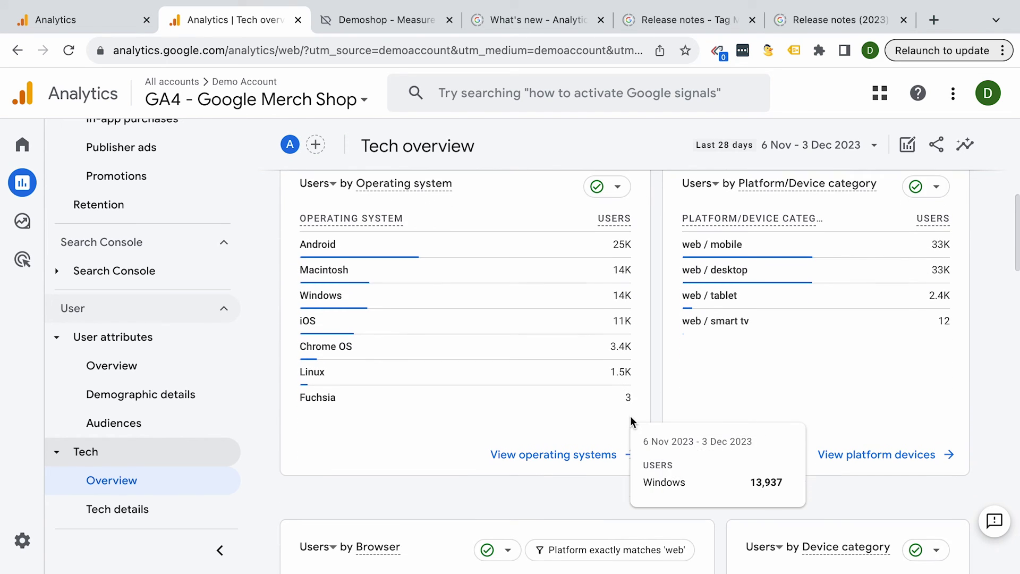
scroll(632, 421, "down", 5)
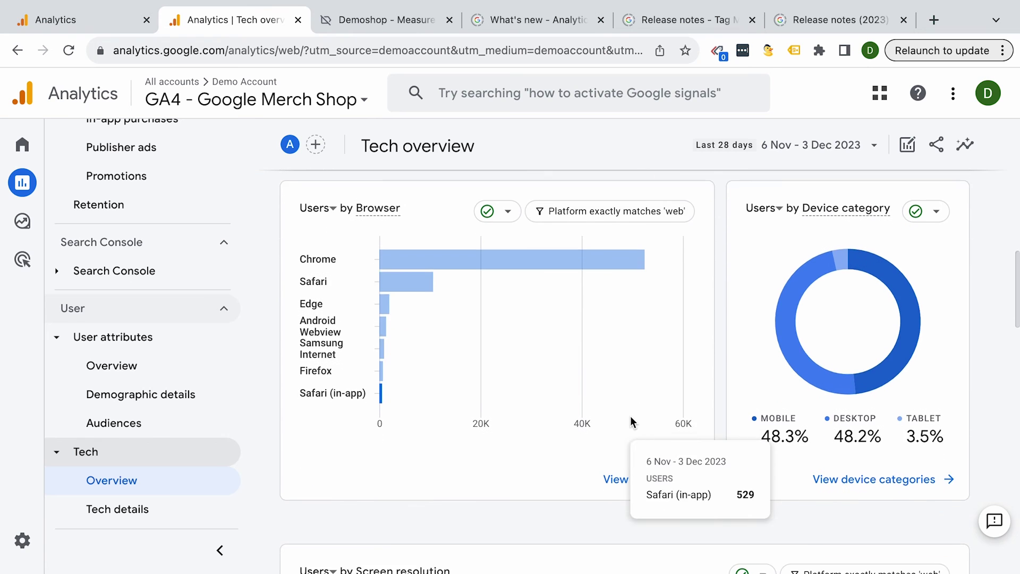
left_click(151, 514)
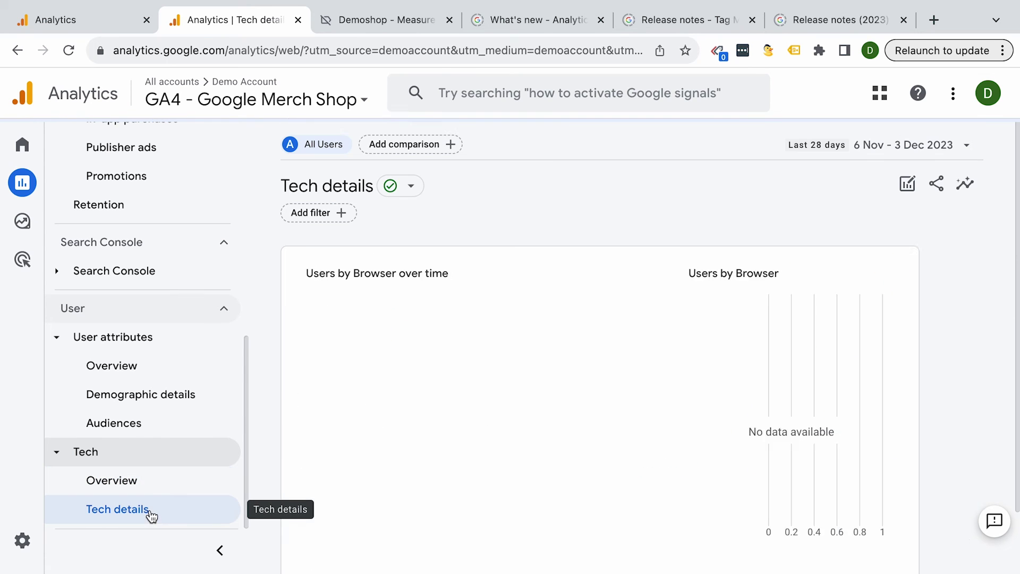
Collapse the left report navigation and browse the widened Browser table, led by Chrome with 52,418 users
scroll(258, 454, "down", 8)
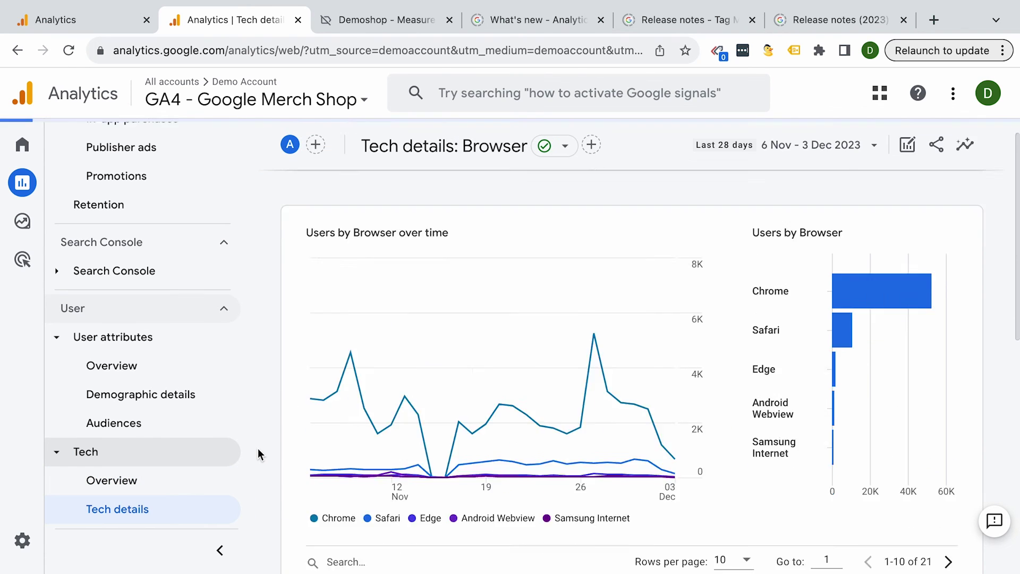
left_click(220, 552)
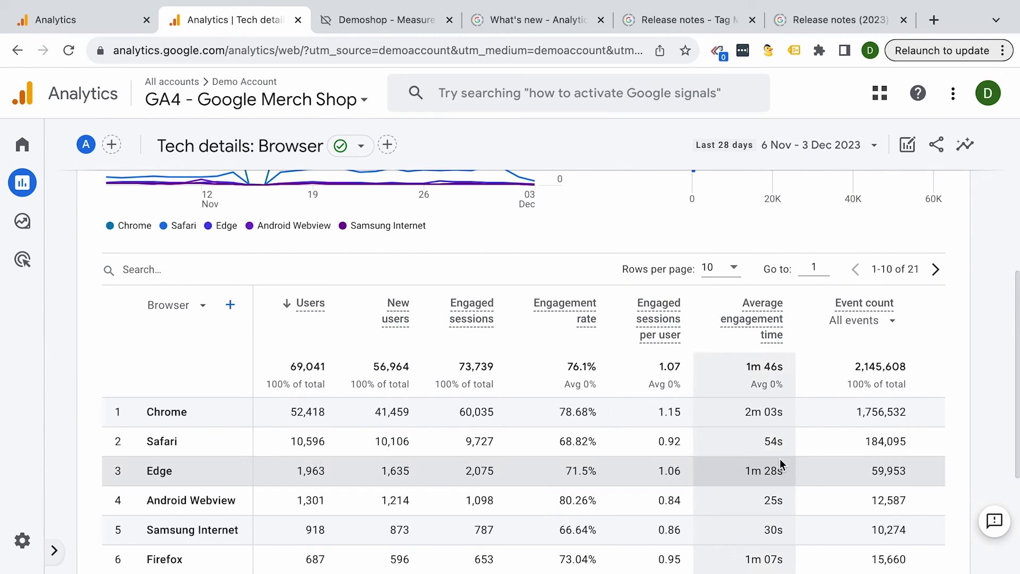
scroll(880, 443, "up", 1)
scroll(899, 451, "right", 3)
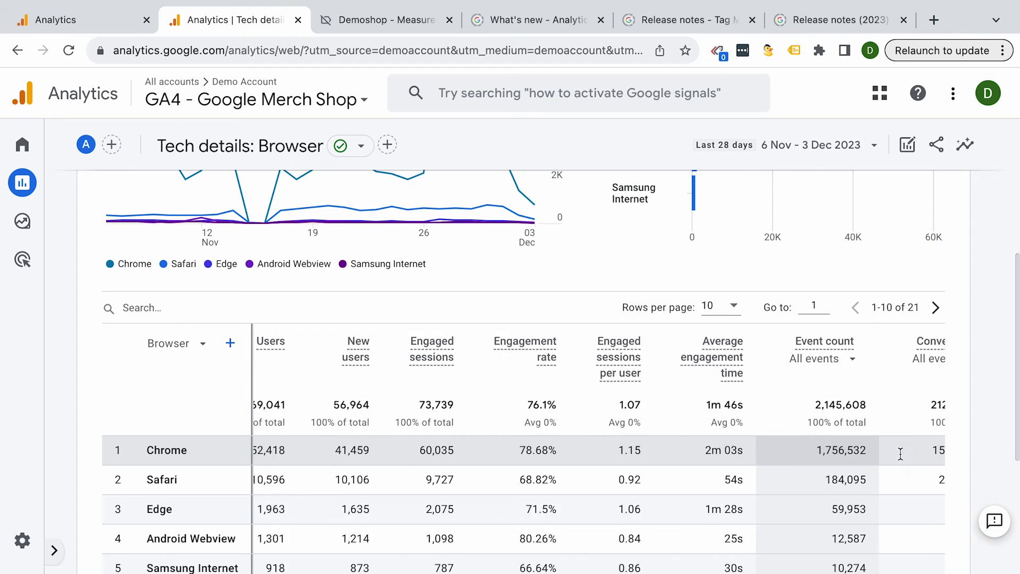
scroll(899, 454, "right", 1)
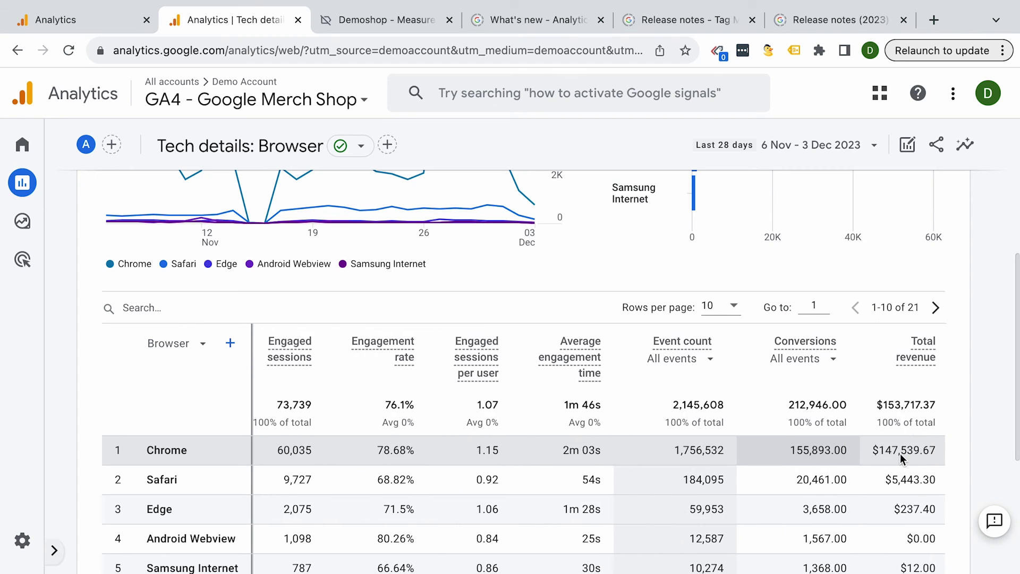
scroll(900, 454, "left", 5)
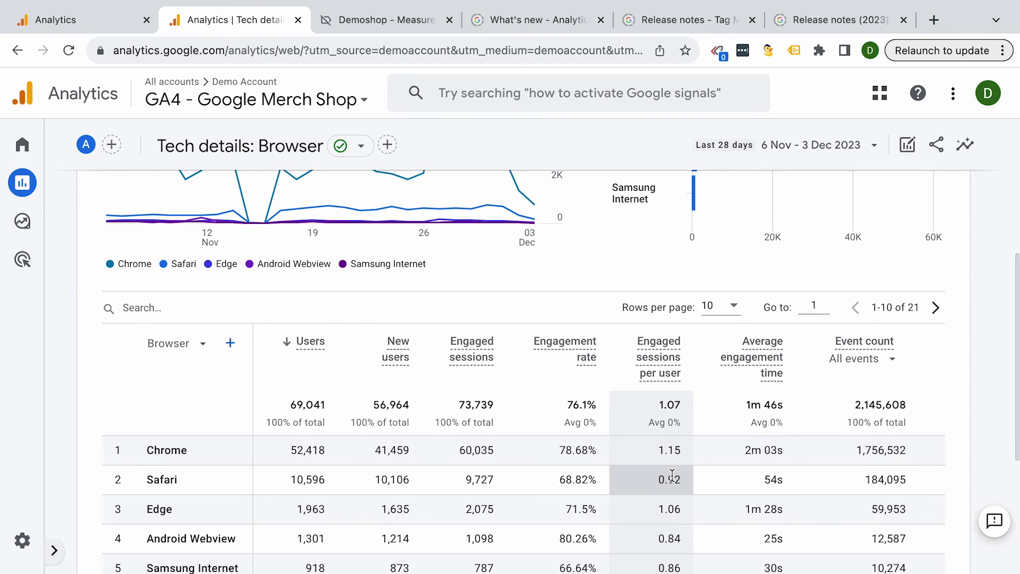
scroll(672, 474, "down", 2)
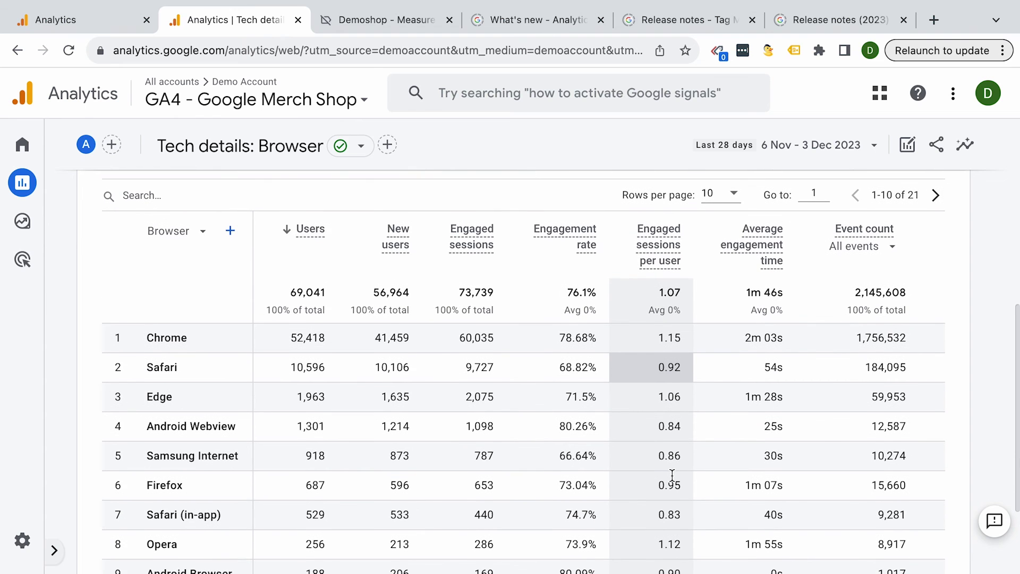